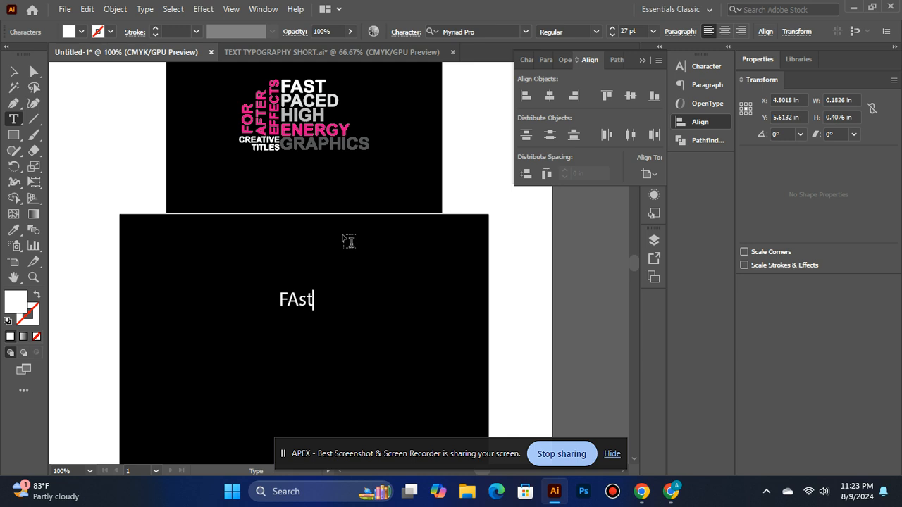
# Replace the mistyped word on the large black rectangle with FAST in capitals
pyautogui.press('BackSpace')
pyautogui.press('BackSpace')
pyautogui.press('BackSpace')
pyautogui.press('BackSpace')
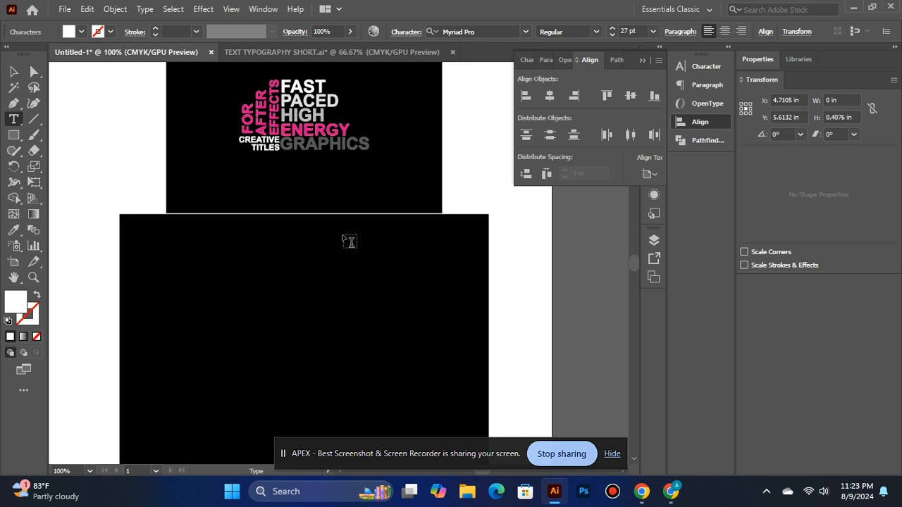
pyautogui.write('FAST')
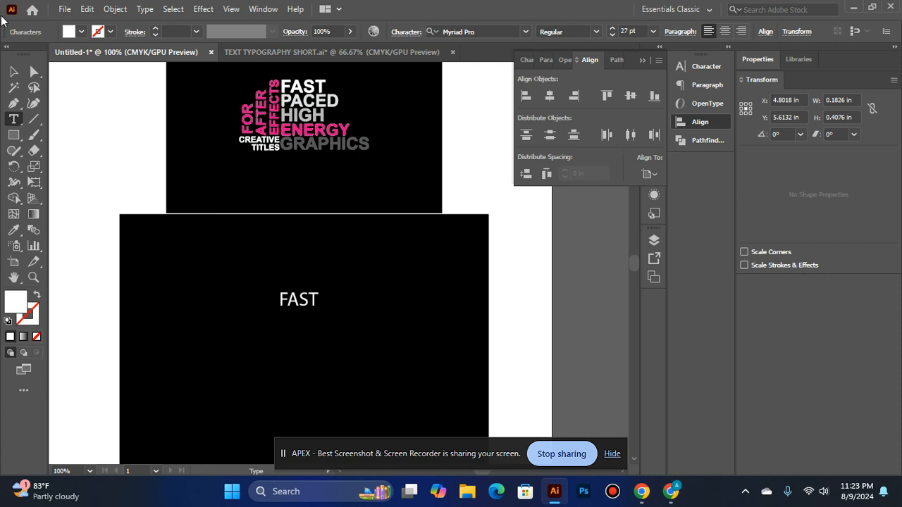
# Change the font of the FAST text to Arial Bold
pyautogui.click(15, 71)
pyautogui.click(521, 34)
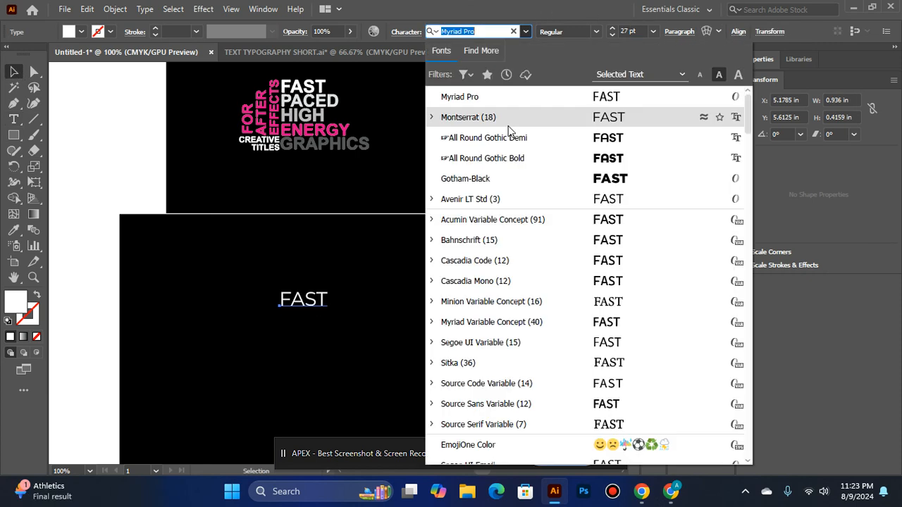
pyautogui.write('ARI')
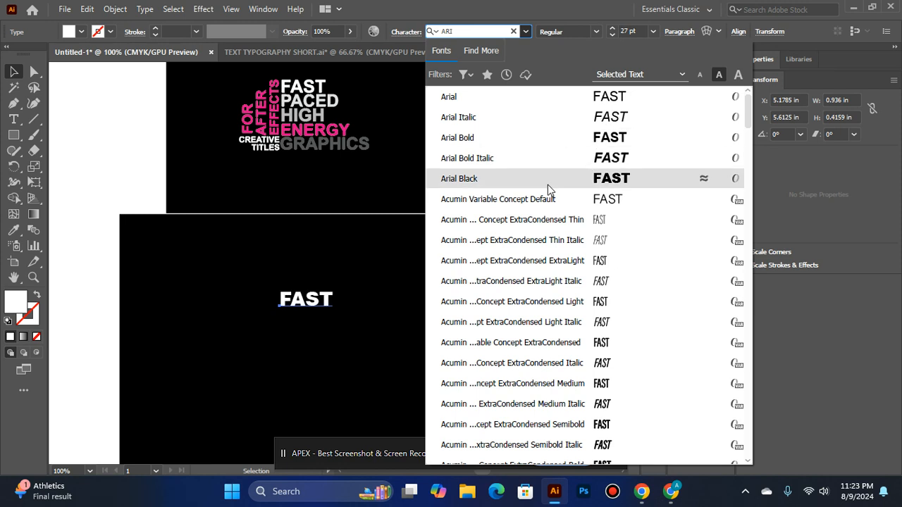
pyautogui.click(512, 132)
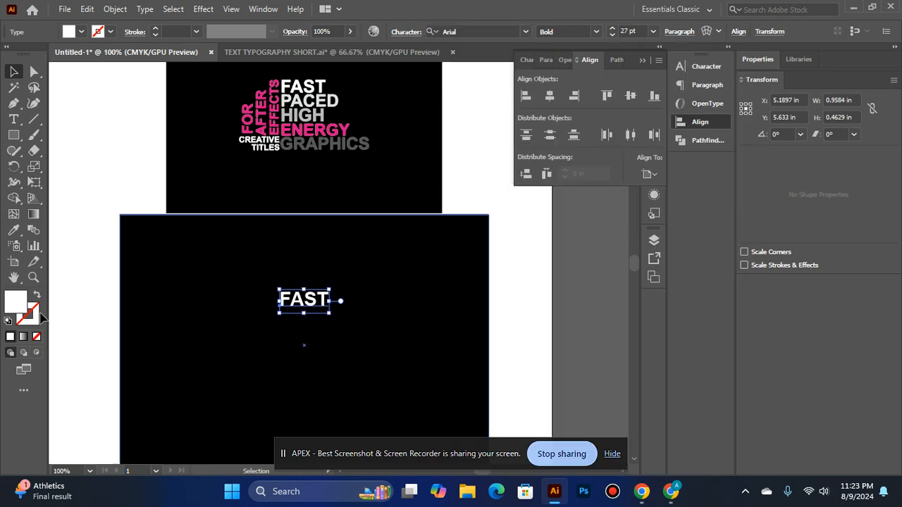
# Align the FAST text and the large black rectangle on their horizontal centers
pyautogui.keyDown('shift'); pyautogui.click(271, 373); pyautogui.keyUp('shift')
pyautogui.click(549, 95)
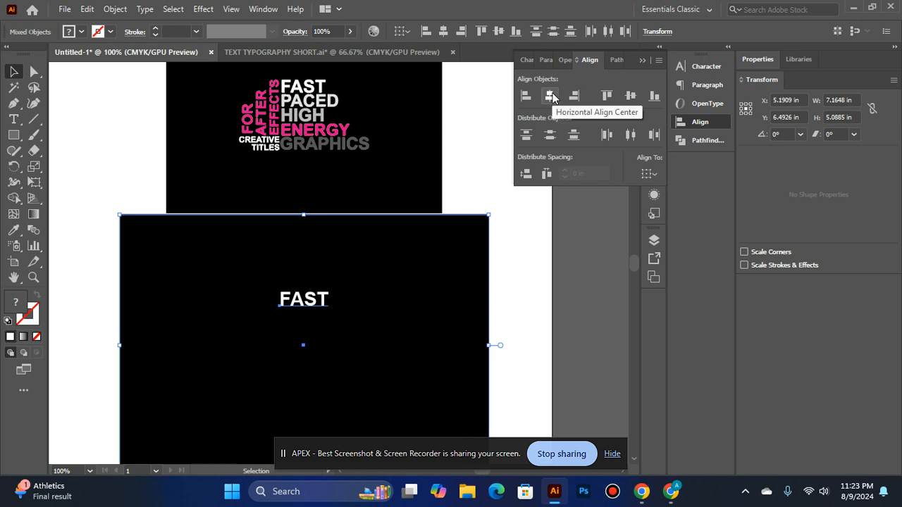
pyautogui.click(599, 336)
# Set the FAST text to 33 pt and center it horizontally on the artboard
pyautogui.click(324, 299)
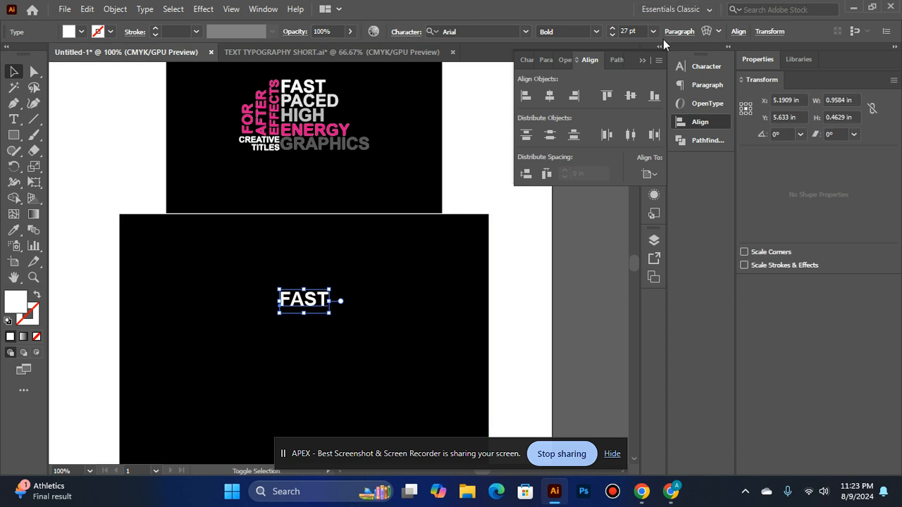
pyautogui.click(613, 26)
pyautogui.click(613, 27)
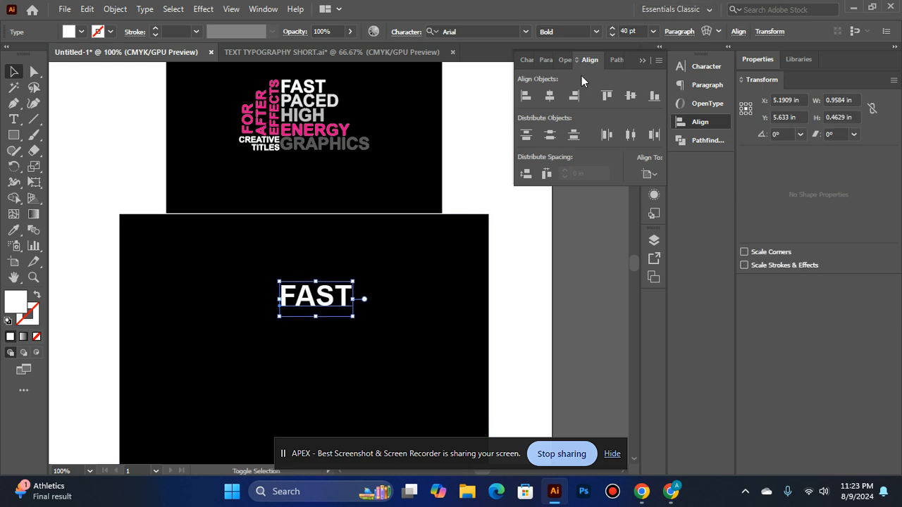
pyautogui.click(550, 96)
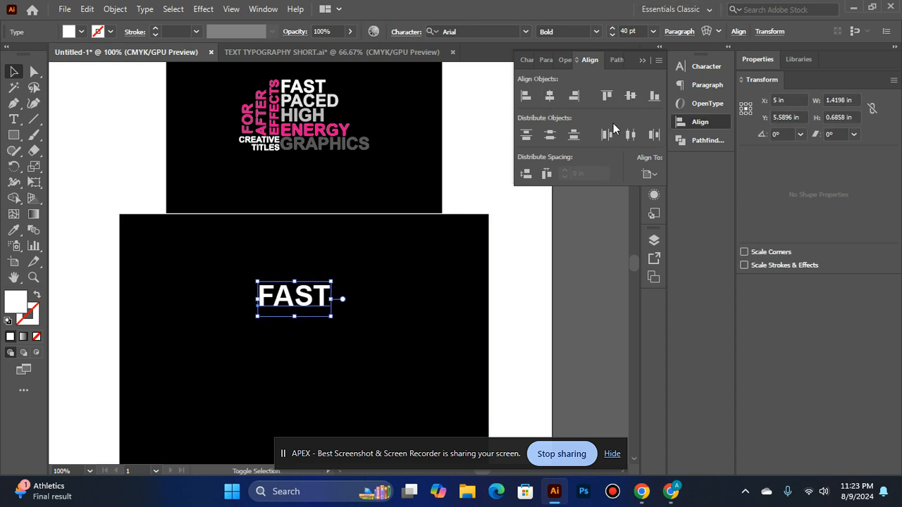
pyautogui.click(612, 36)
pyautogui.click(612, 35)
pyautogui.click(612, 35)
pyautogui.click(550, 97)
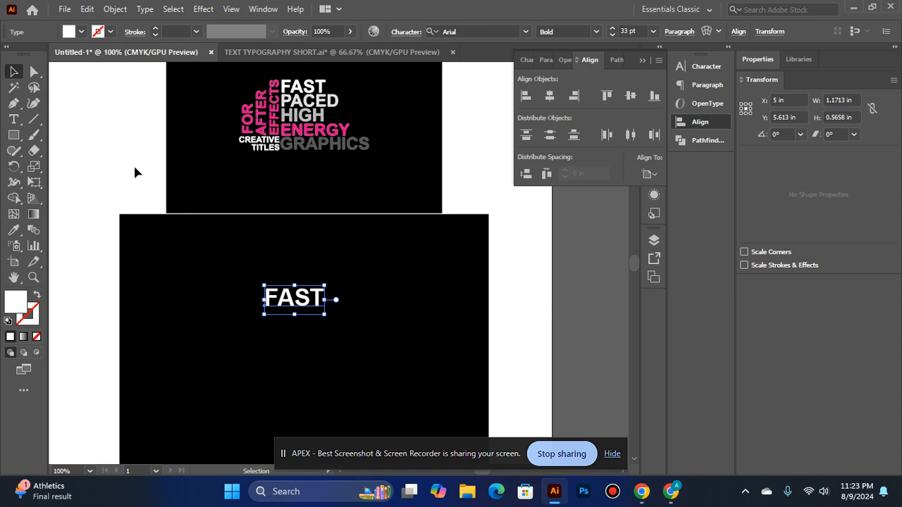
# Duplicate the FAST text directly below itself and change the copy's wording to PACED
pyautogui.moveTo(304, 298); pyautogui.dragTo(303, 321)
pyautogui.press('t')
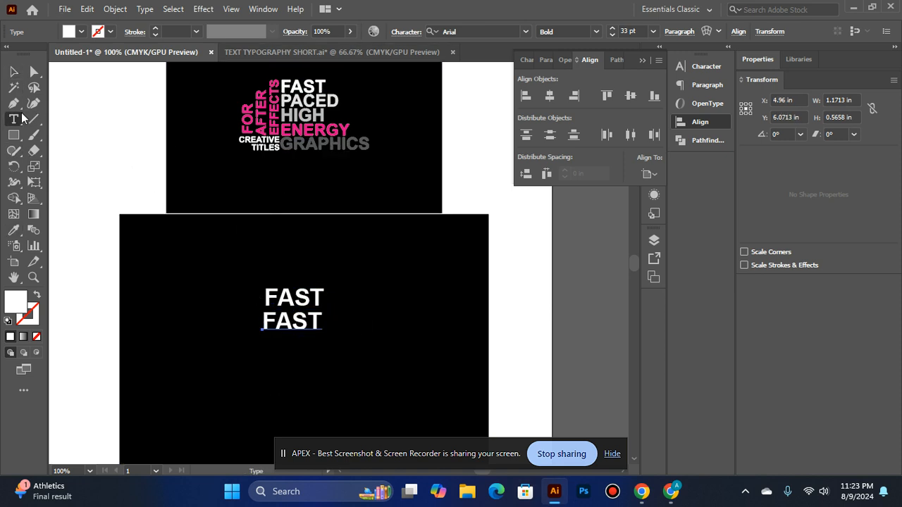
pyautogui.click(317, 312)
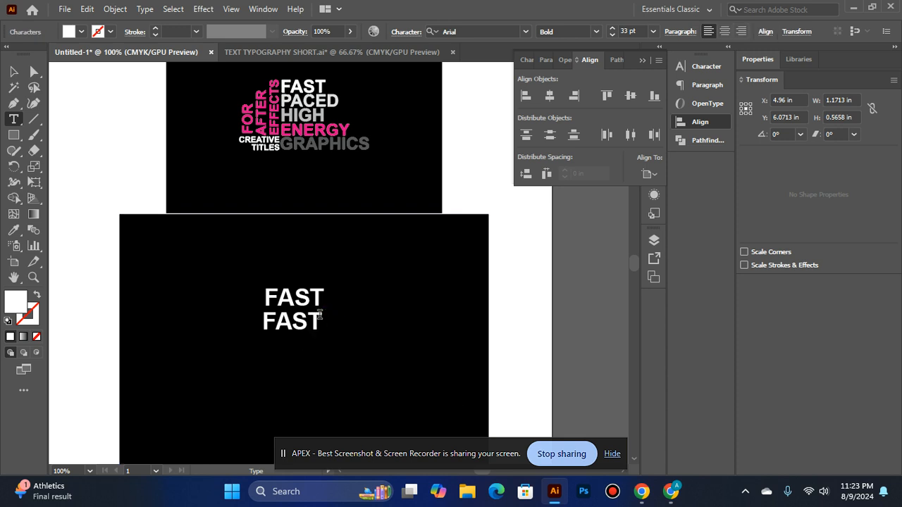
pyautogui.press('BackSpace')
pyautogui.press('BackSpace')
pyautogui.press('BackSpace')
pyautogui.press('BackSpace')
pyautogui.write('PACED')
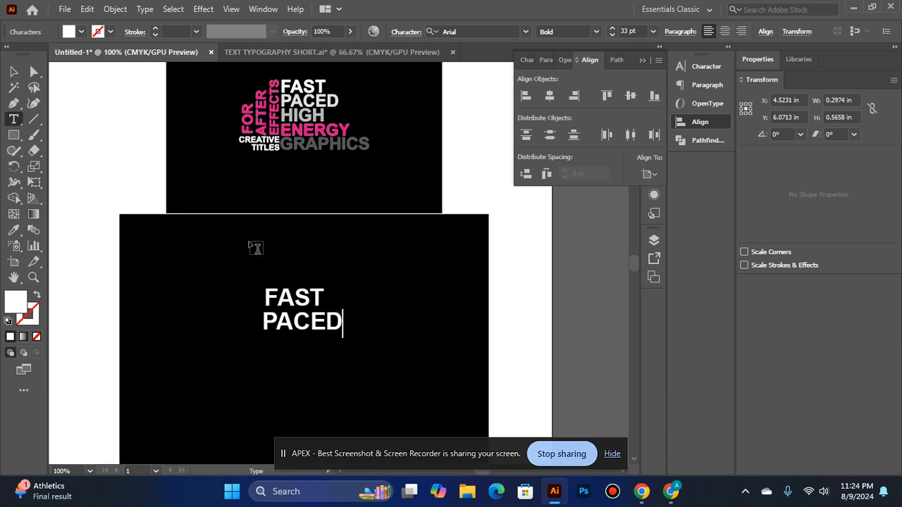
# Nudge PACED up closer to FAST and align the left edges of both words
pyautogui.click(15, 76)
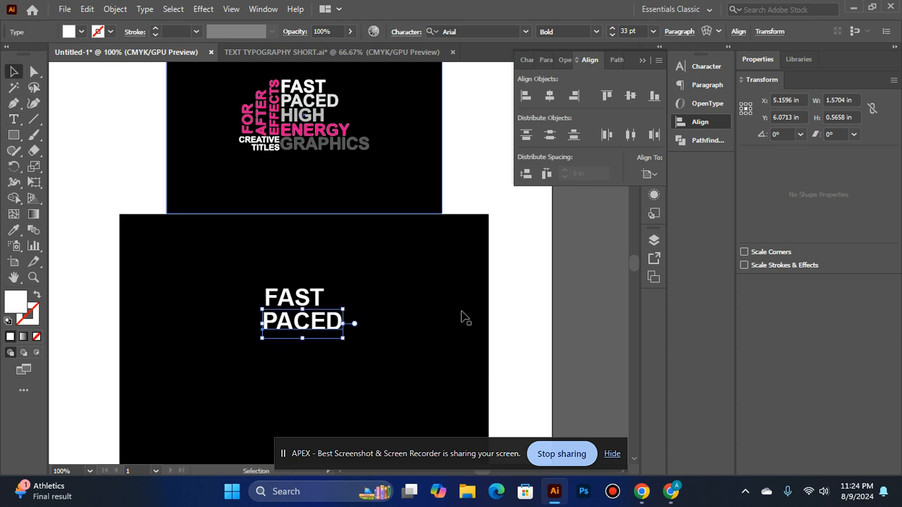
pyautogui.press('Up')
pyautogui.press('Up')
pyautogui.press('Up')
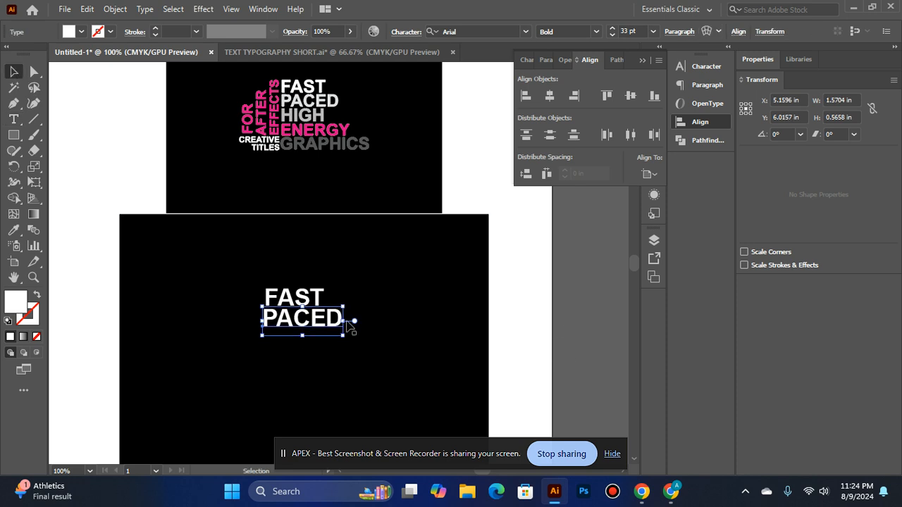
pyautogui.keyDown('shift'); pyautogui.click(305, 298); pyautogui.keyUp('shift')
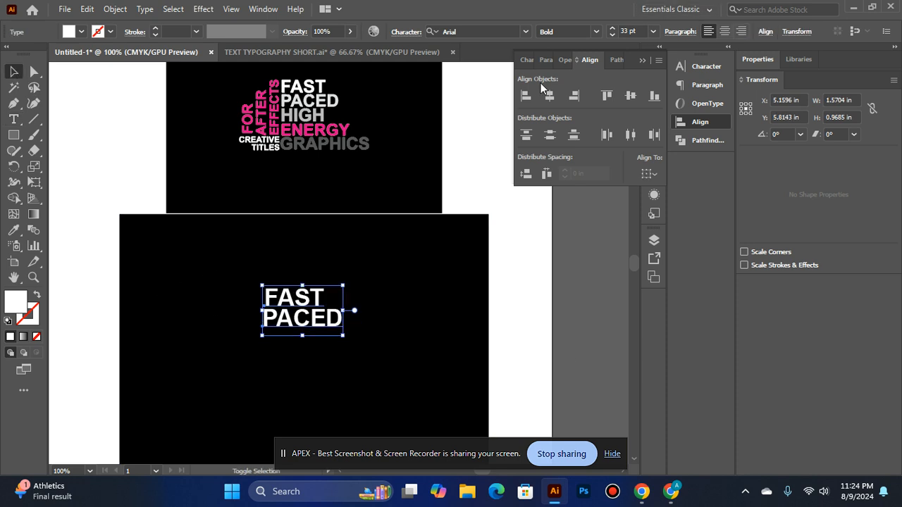
pyautogui.click(578, 337)
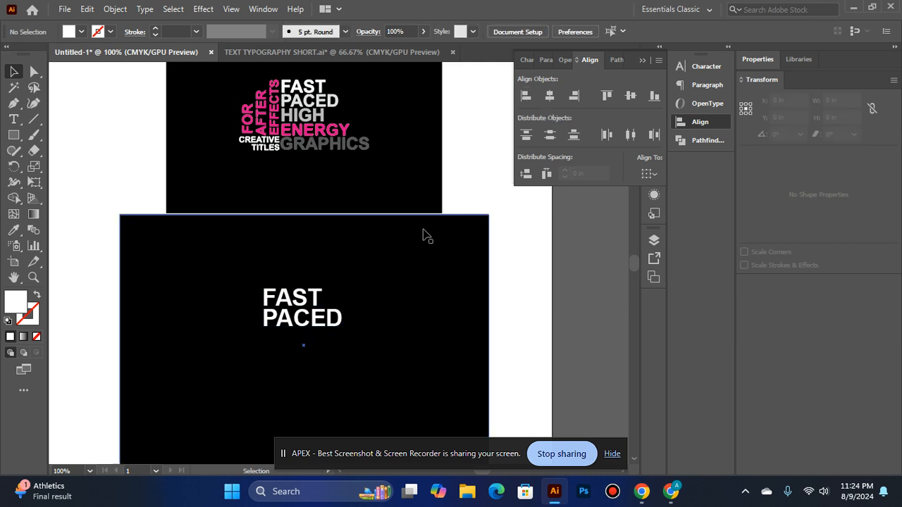
# Color the new PACED text light gray by sampling the word PACED in the reference design with the Eyedropper
pyautogui.scroll(-1, 422, 236)
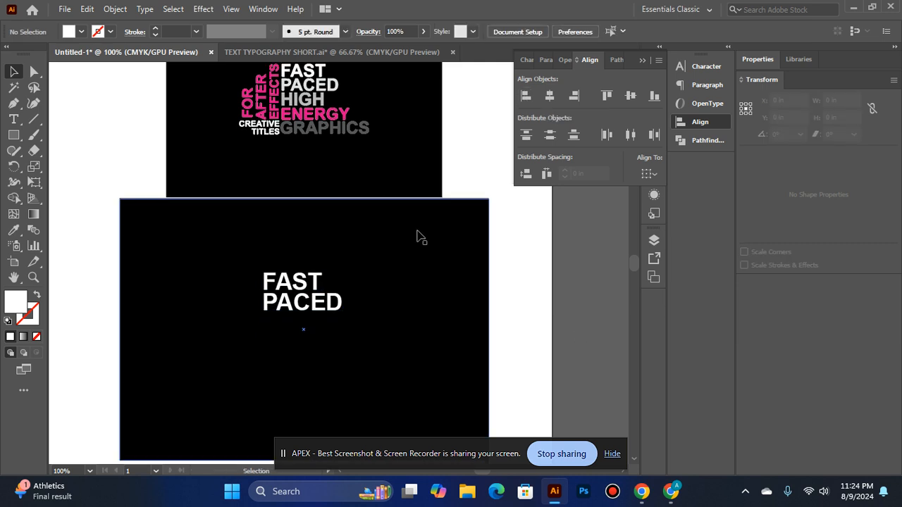
pyautogui.click(315, 267)
pyautogui.click(14, 230)
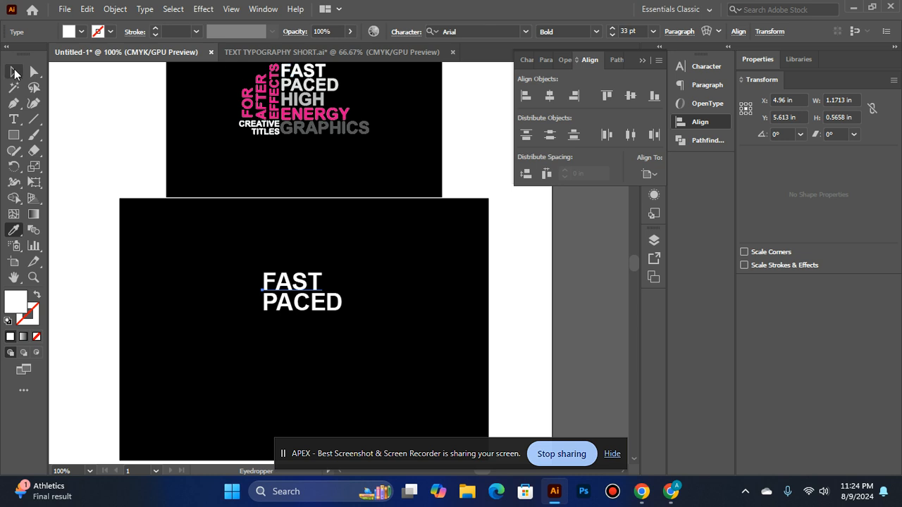
pyautogui.click(14, 72)
pyautogui.click(328, 301)
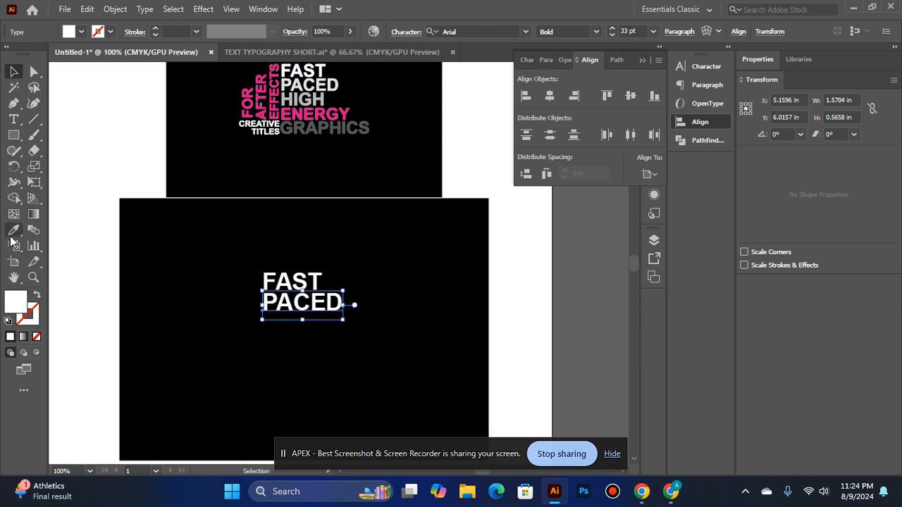
pyautogui.click(13, 230)
pyautogui.click(304, 86)
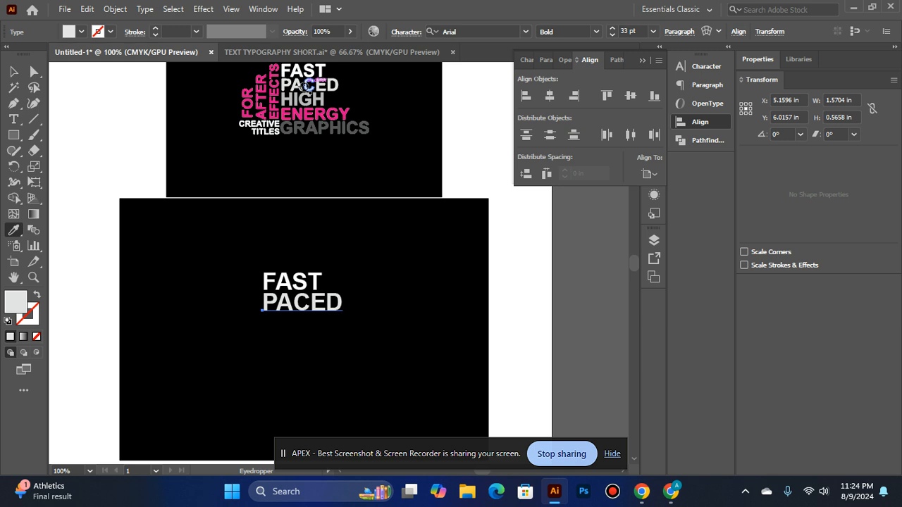
pyautogui.press('v')
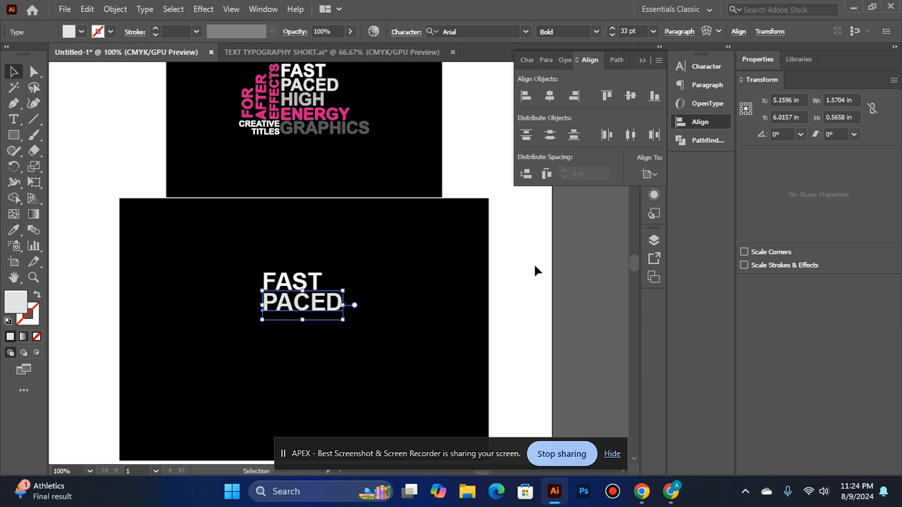
# Reduce the font size of PACED to 32 pt and of FAST to 30 pt
pyautogui.click(288, 328)
pyautogui.click(306, 313)
pyautogui.click(614, 33)
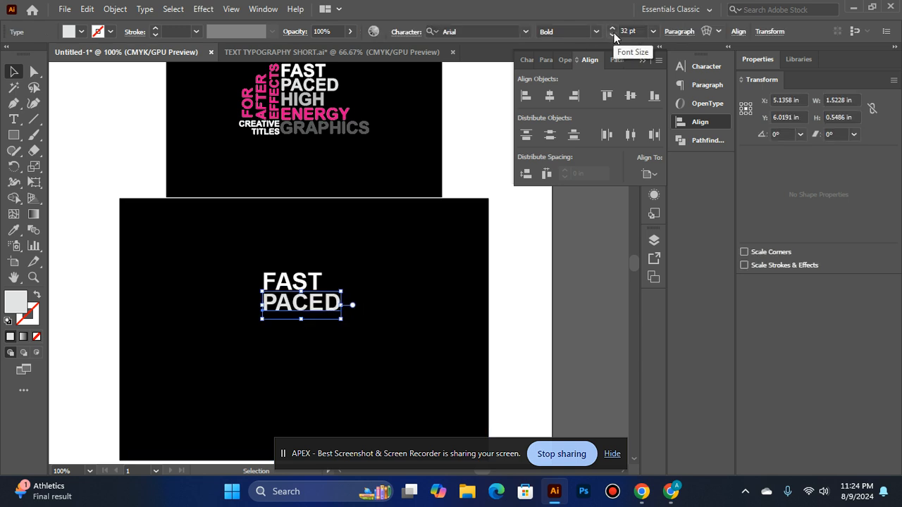
pyautogui.click(303, 281)
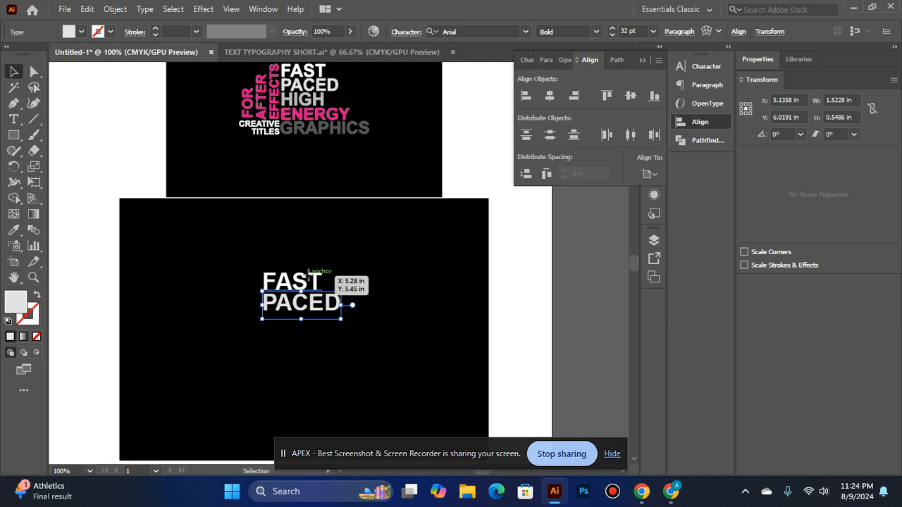
pyautogui.click(614, 34)
pyautogui.click(614, 34)
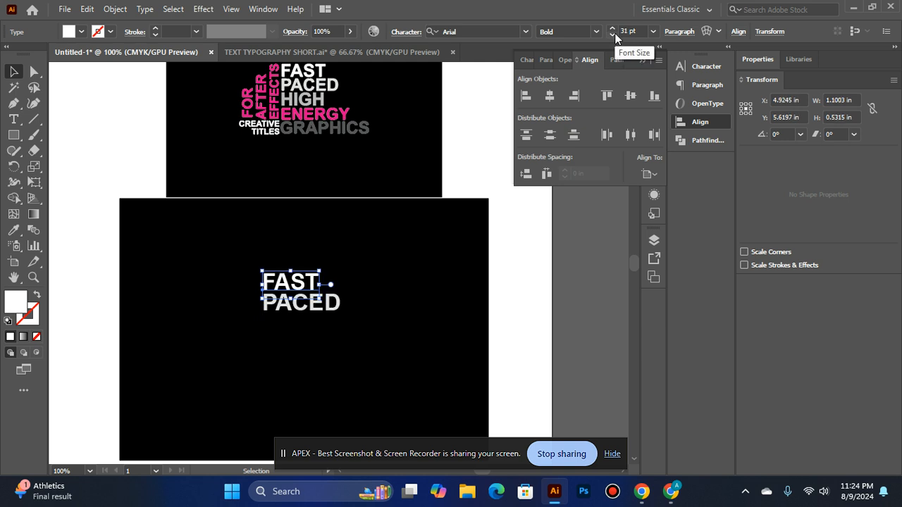
# Reduce the font size of the PACED text further to 29 pt
pyautogui.click(302, 302)
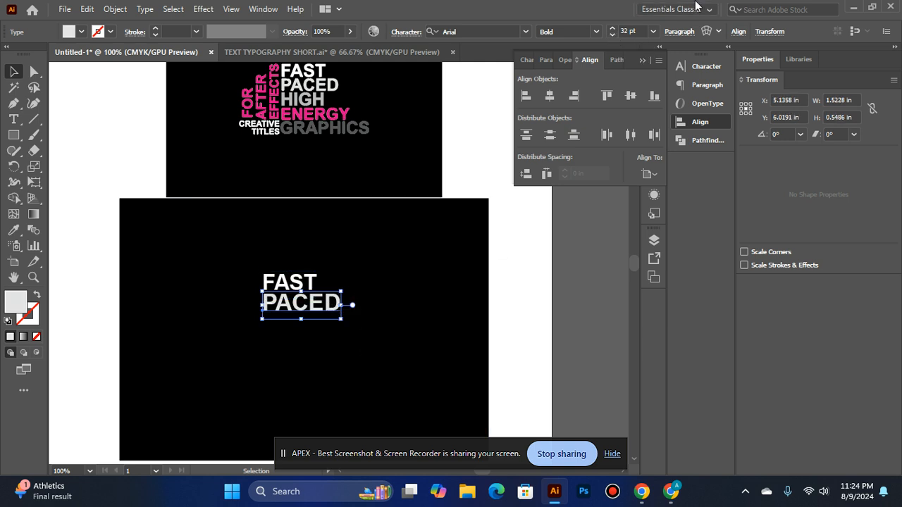
pyautogui.click(611, 37)
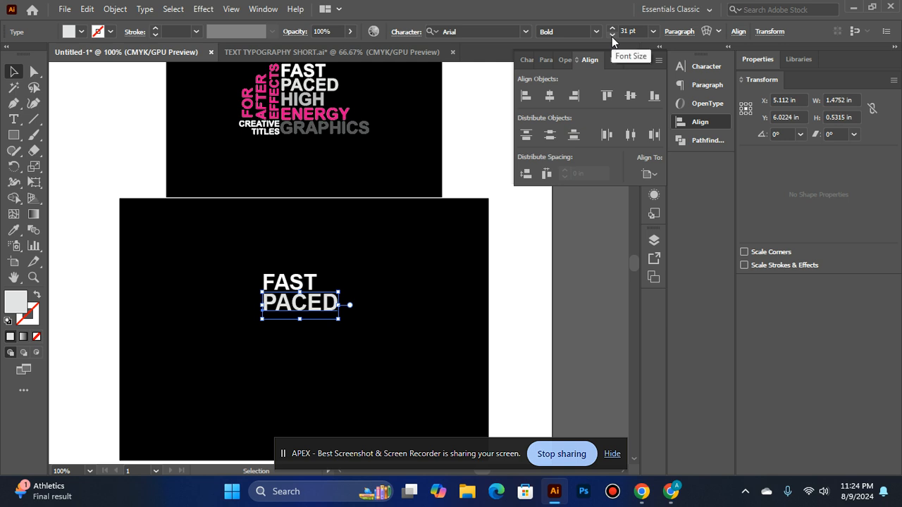
pyautogui.click(611, 37)
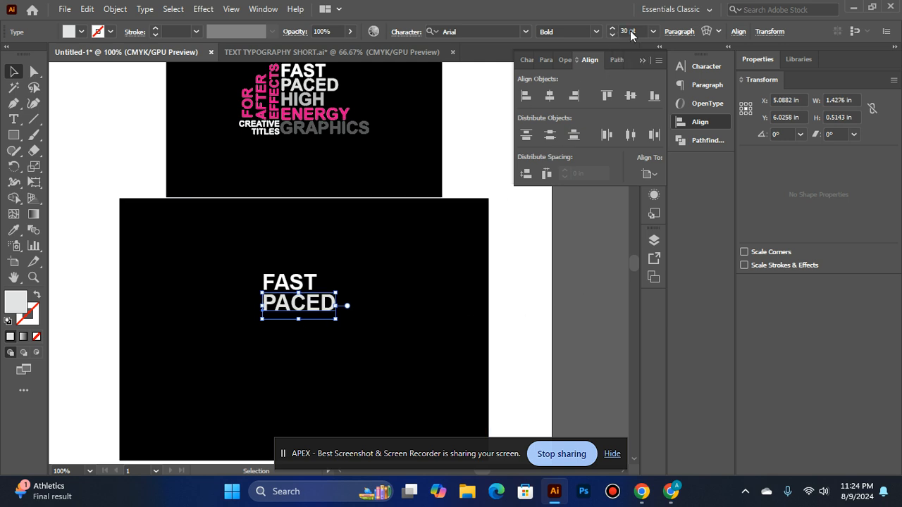
pyautogui.click(544, 267)
pyautogui.click(302, 301)
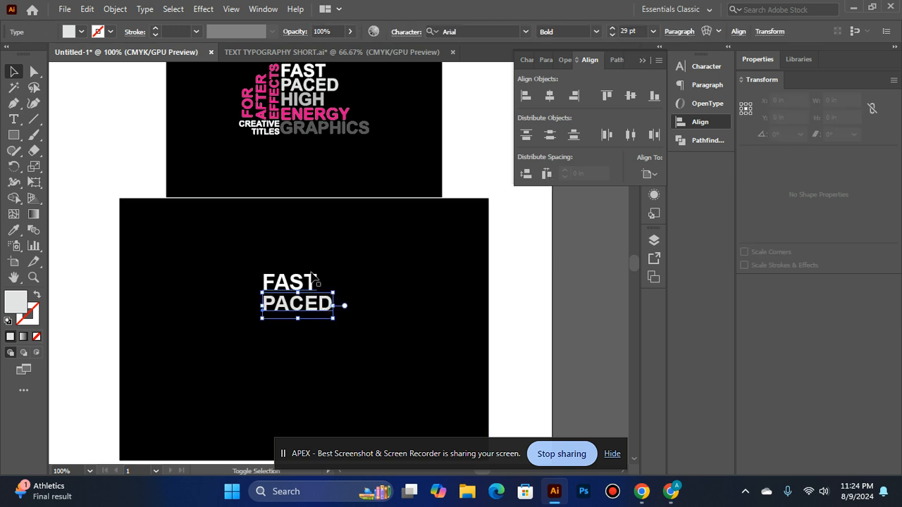
pyautogui.keyDown('shift'); pyautogui.click(314, 285); pyautogui.keyUp('shift')
pyautogui.click(514, 308)
pyautogui.click(311, 301)
pyautogui.keyDown('shift'); pyautogui.click(307, 284); pyautogui.keyUp('shift')
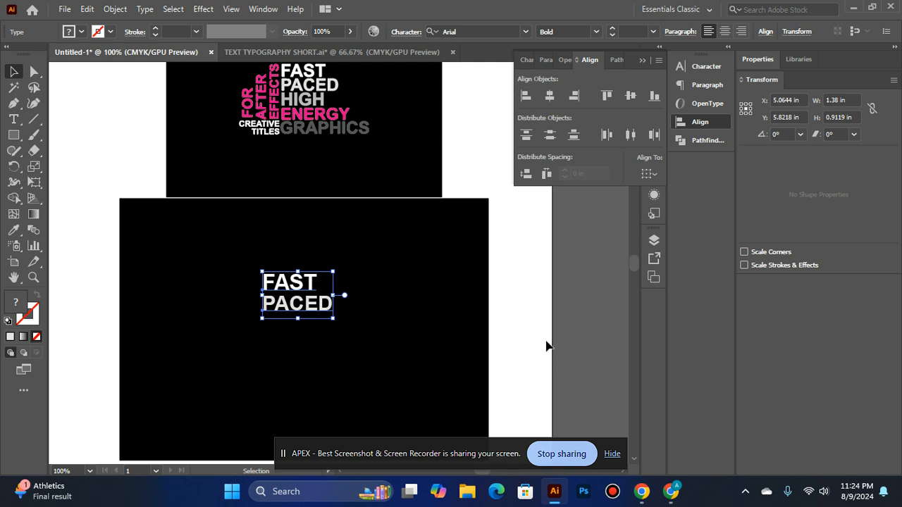
pyautogui.click(554, 313)
pyautogui.click(313, 280)
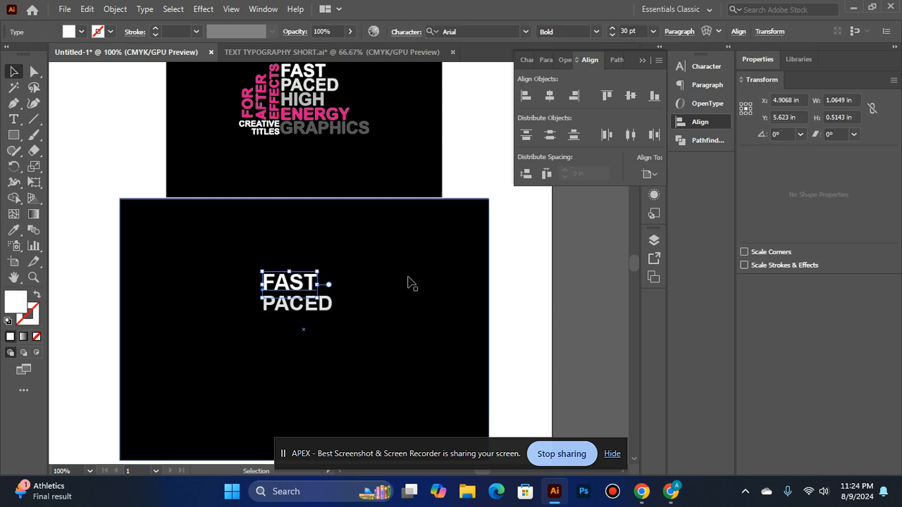
# Nudge the PACED text up to tighten the gap beneath FAST
pyautogui.click(327, 305)
pyautogui.click(331, 305)
pyautogui.press('Up')
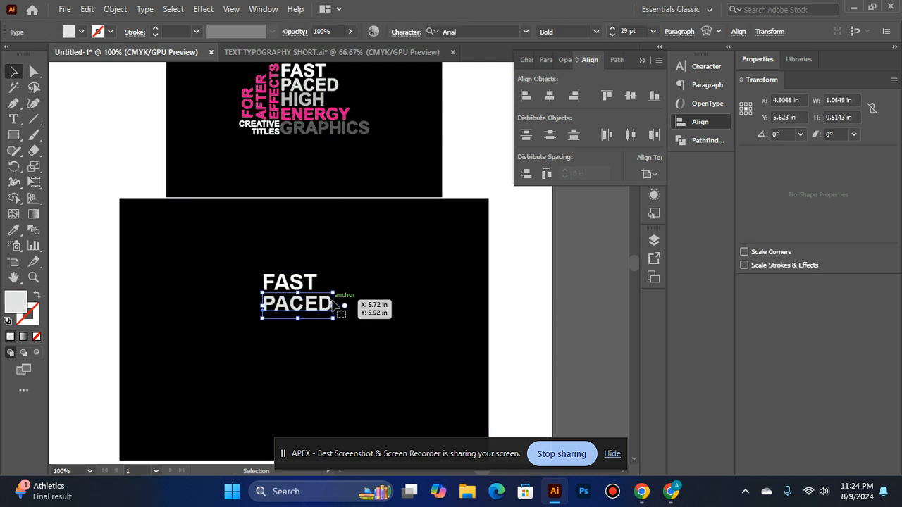
pyautogui.click(535, 286)
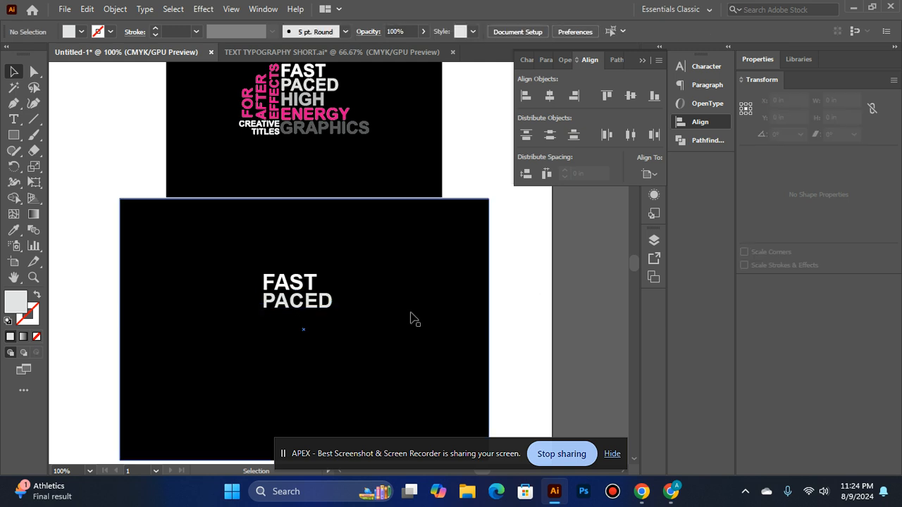
pyautogui.click(293, 298)
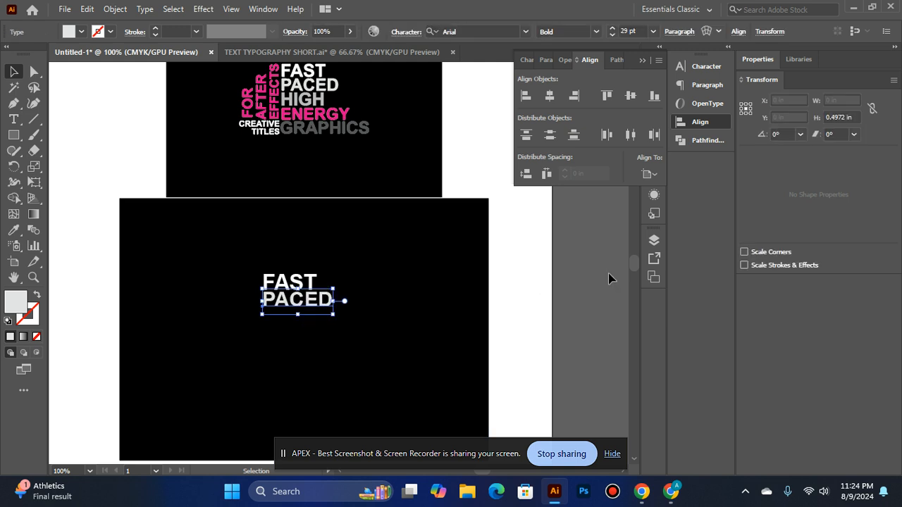
pyautogui.click(610, 278)
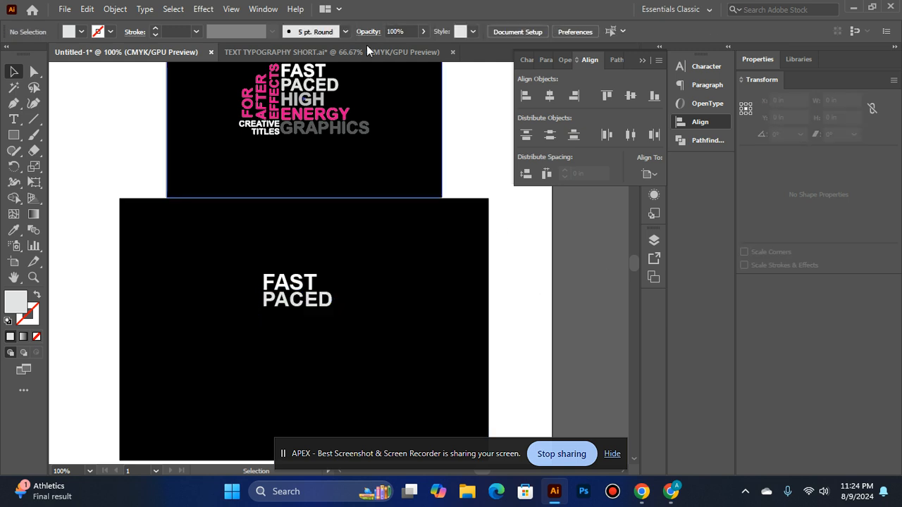
# Duplicate the PACED text directly below itself and replace the copy's wording with HIGH
pyautogui.click(299, 298)
pyautogui.scroll(-1, 299, 298)
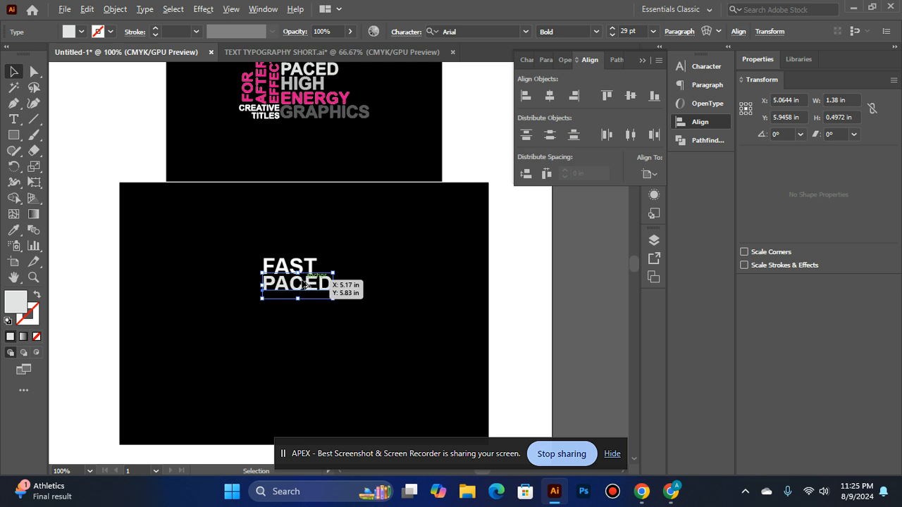
pyautogui.moveTo(301, 281); pyautogui.dragTo(310, 304)
pyautogui.click(13, 120)
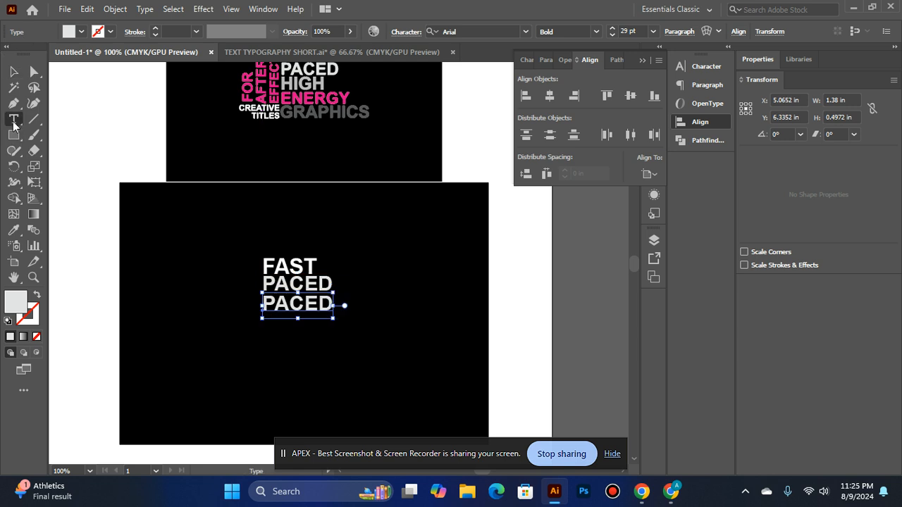
pyautogui.click(330, 303)
pyautogui.press('BackSpace')
pyautogui.press('BackSpace')
pyautogui.press('BackSpace')
pyautogui.press('BackSpace')
pyautogui.press('BackSpace')
pyautogui.write('hIGH\\')
pyautogui.press('BackSpace')
pyautogui.press('BackSpace')
pyautogui.press('BackSpace')
pyautogui.press('BackSpace')
pyautogui.press('BackSpace')
pyautogui.write('HIGH')
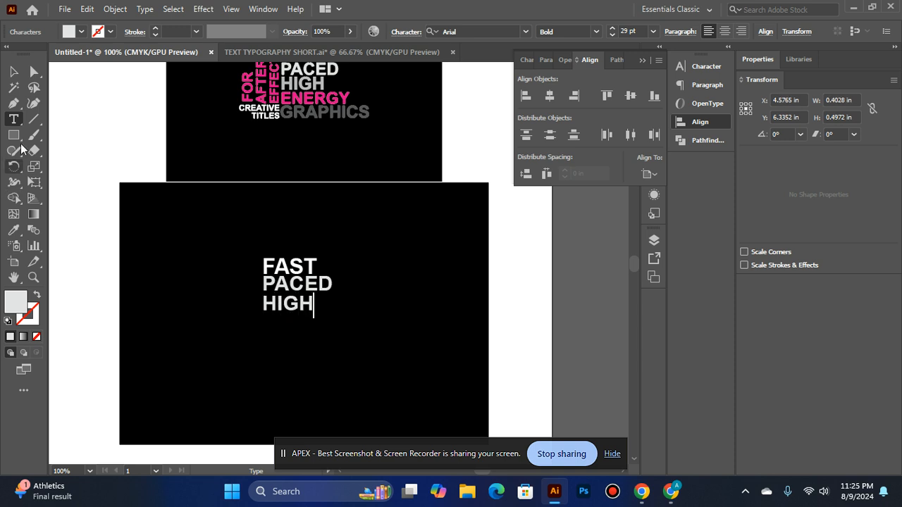
pyautogui.click(15, 72)
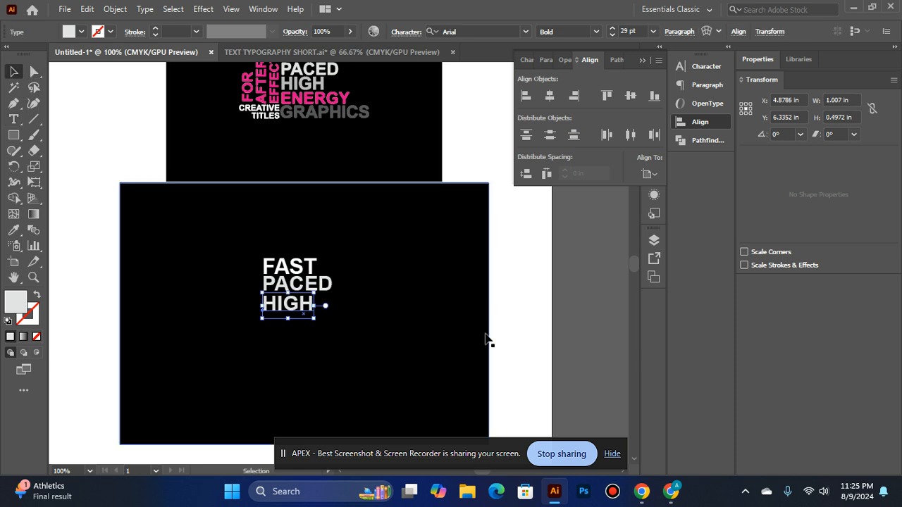
# Left-align the words FAST, PACED and HIGH, and nudge HIGH up to tighten the gap beneath PACED
pyautogui.keyDown('shift'); pyautogui.click(270, 264); pyautogui.keyUp('shift')
pyautogui.keyDown('shift'); pyautogui.click(320, 285); pyautogui.keyUp('shift')
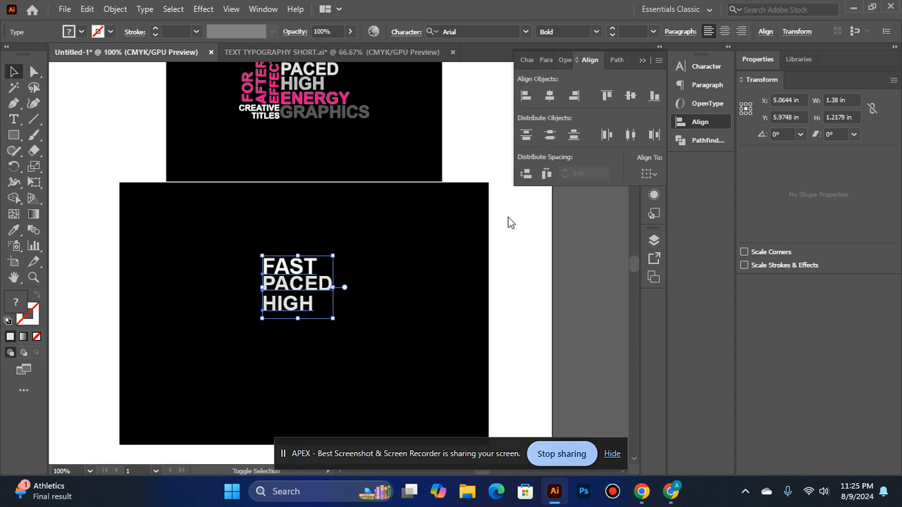
pyautogui.click(186, 251)
pyautogui.click(285, 319)
pyautogui.moveTo(284, 319); pyautogui.dragTo(284, 316)
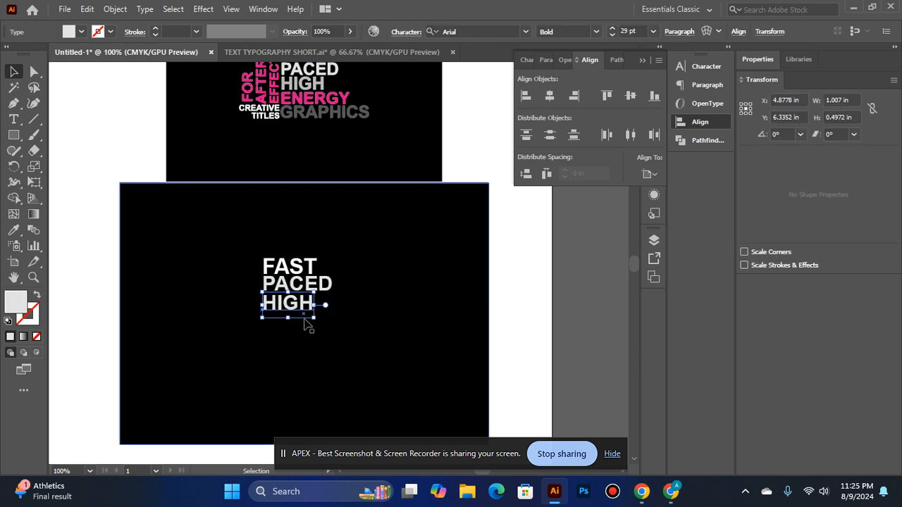
pyautogui.click(506, 127)
# Color the new HIGH text gray by sampling the word HIGH in the reference design with the Eyedropper
pyautogui.scroll(1, 243, 143)
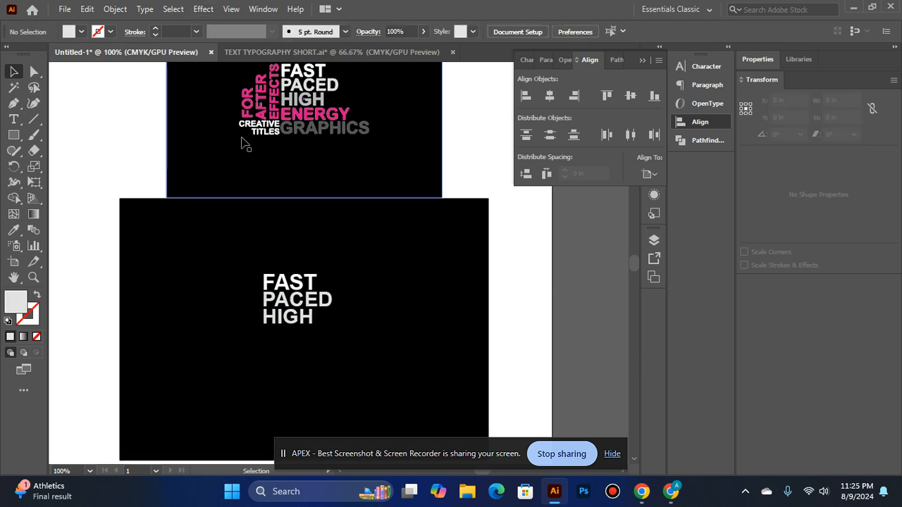
pyautogui.click(13, 230)
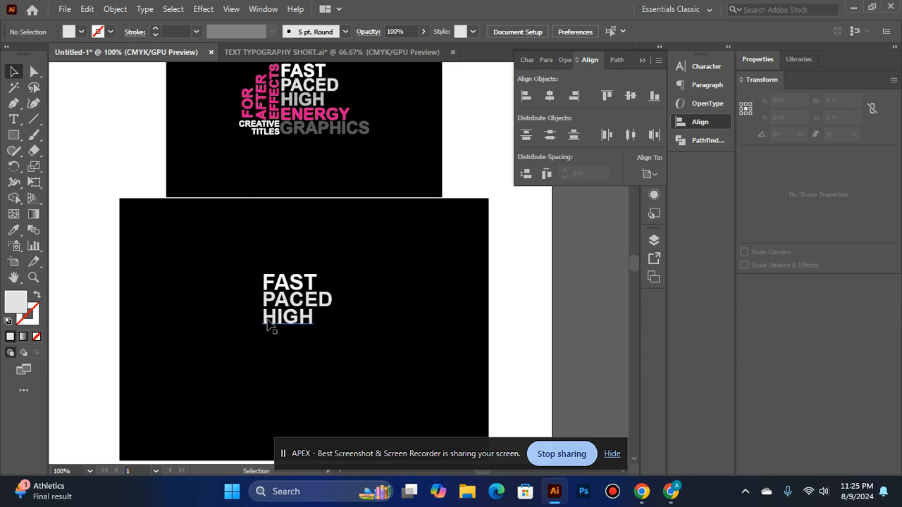
pyautogui.keyDown('ctrl'); pyautogui.click(271, 323); pyautogui.keyUp('ctrl')
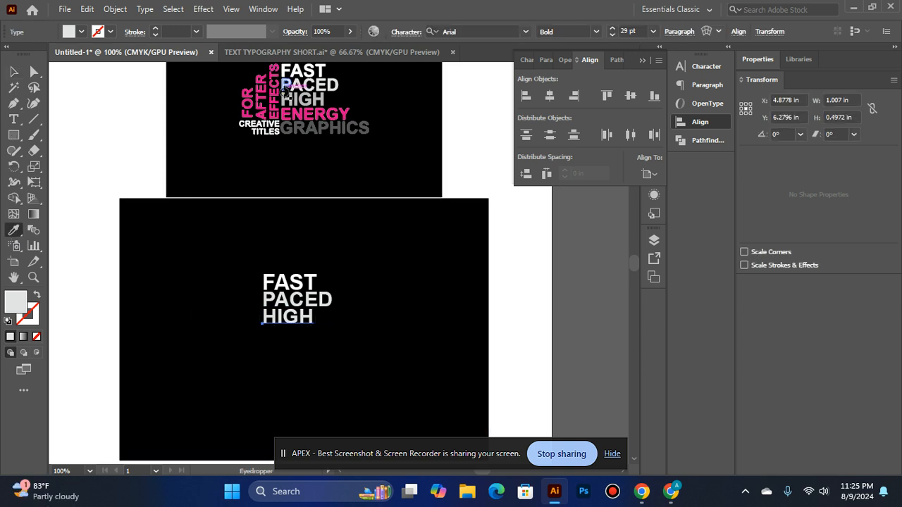
pyautogui.click(286, 102)
pyautogui.click(14, 71)
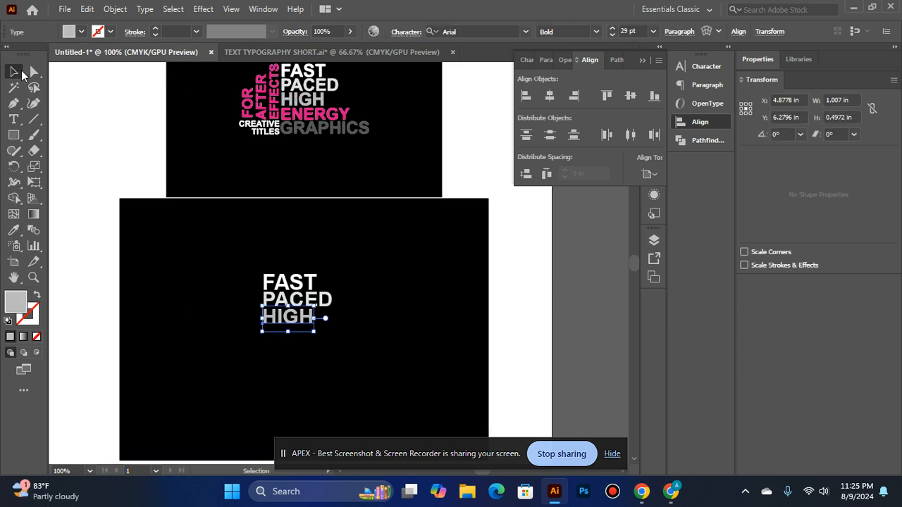
pyautogui.click(551, 272)
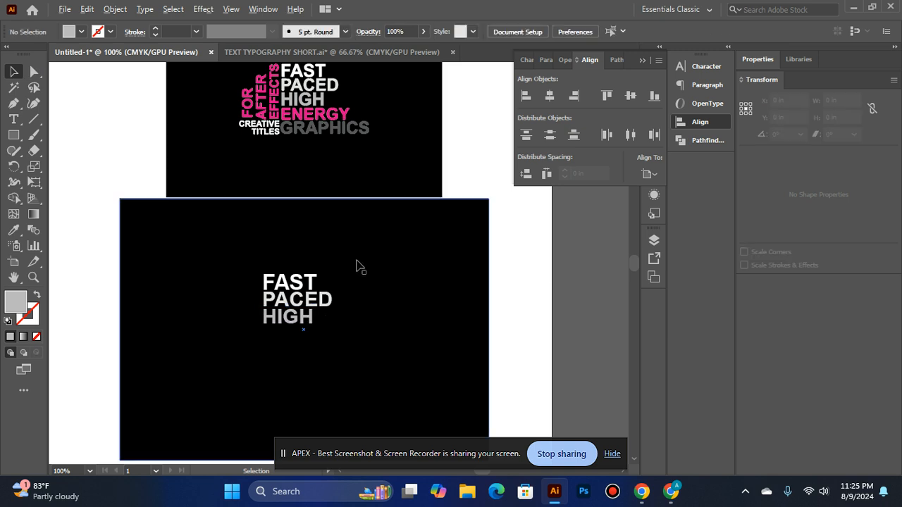
# Duplicate the gray HIGH text directly below itself and replace the copy's wording with ENERGY
pyautogui.moveTo(288, 318)
pyautogui.mouseDown()
pyautogui.moveTo(290, 352)
pyautogui.moveTo(289, 336)
pyautogui.mouseUp()
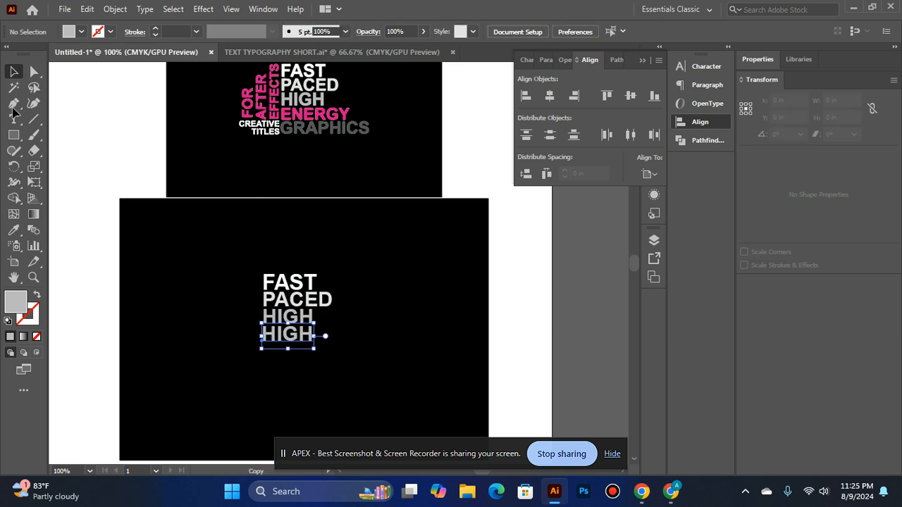
pyautogui.click(13, 119)
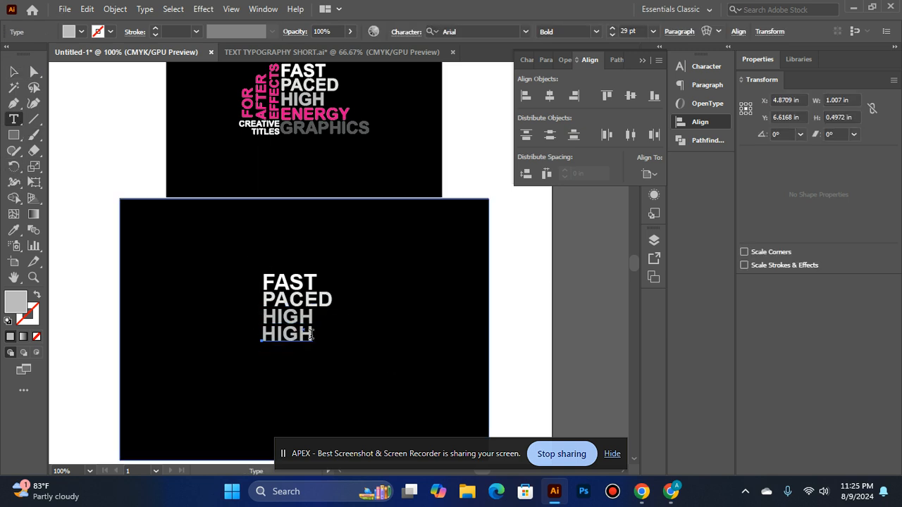
pyautogui.click(311, 333)
pyautogui.press('BackSpace')
pyautogui.press('BackSpace')
pyautogui.press('BackSpace')
pyautogui.write('ENERGY')
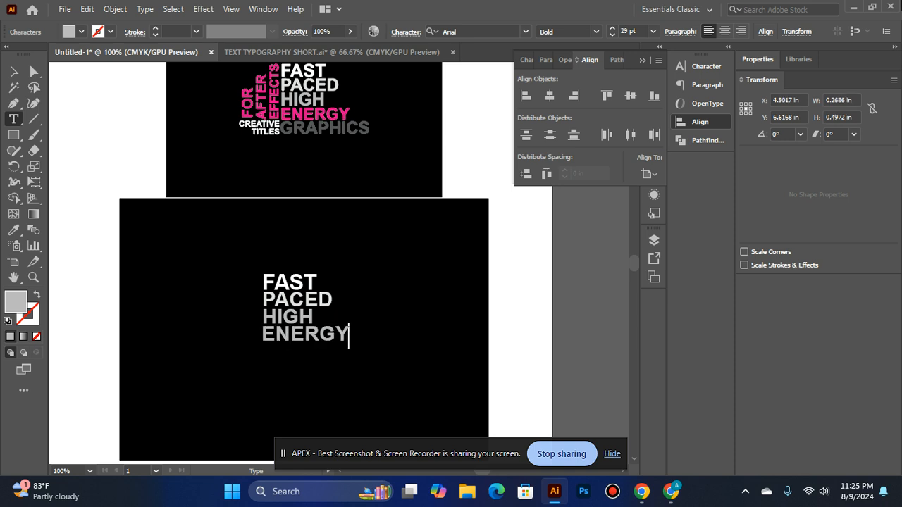
# Reduce the font size of the new ENERGY text to 28 pt
pyautogui.click(13, 71)
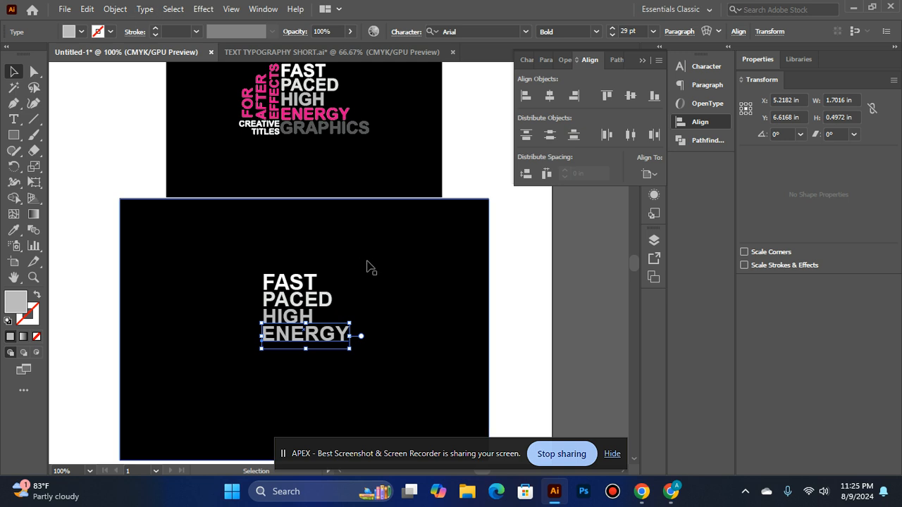
pyautogui.click(610, 36)
pyautogui.click(525, 202)
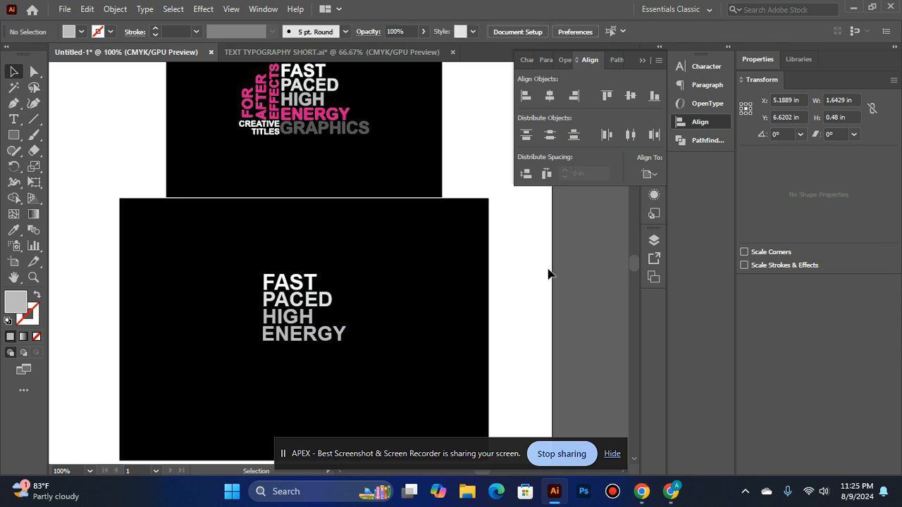
# Color the new ENERGY text pink by sampling the word ENERGY in the reference design with the Eyedropper
pyautogui.click(13, 230)
pyautogui.click(286, 115)
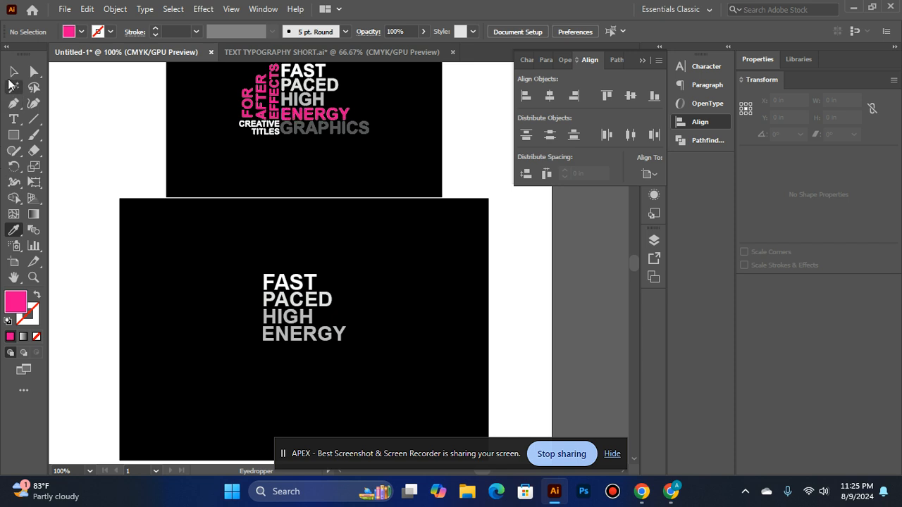
pyautogui.click(13, 71)
pyautogui.click(303, 335)
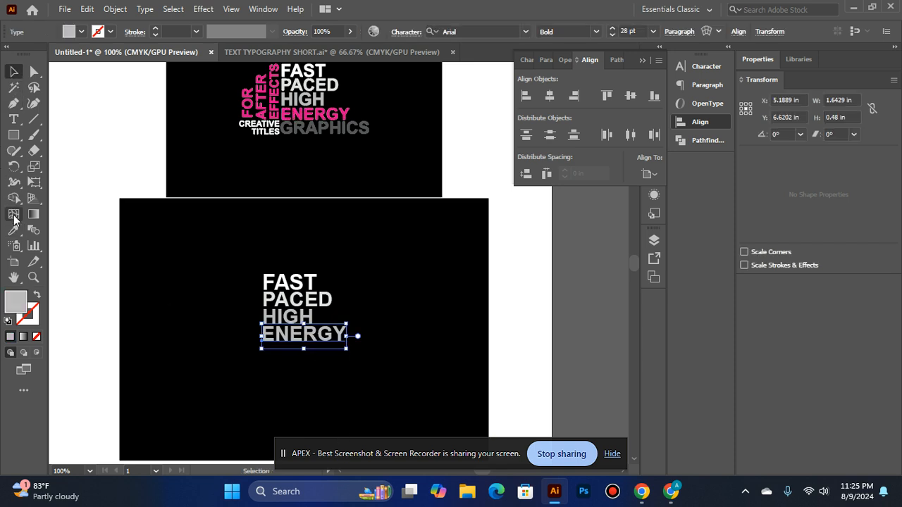
pyautogui.click(13, 230)
pyautogui.click(293, 114)
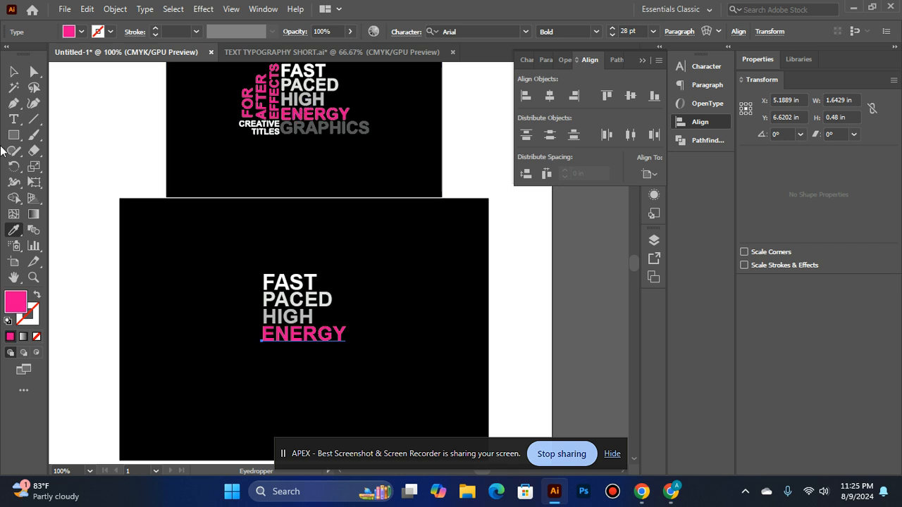
pyautogui.click(13, 71)
pyautogui.click(526, 298)
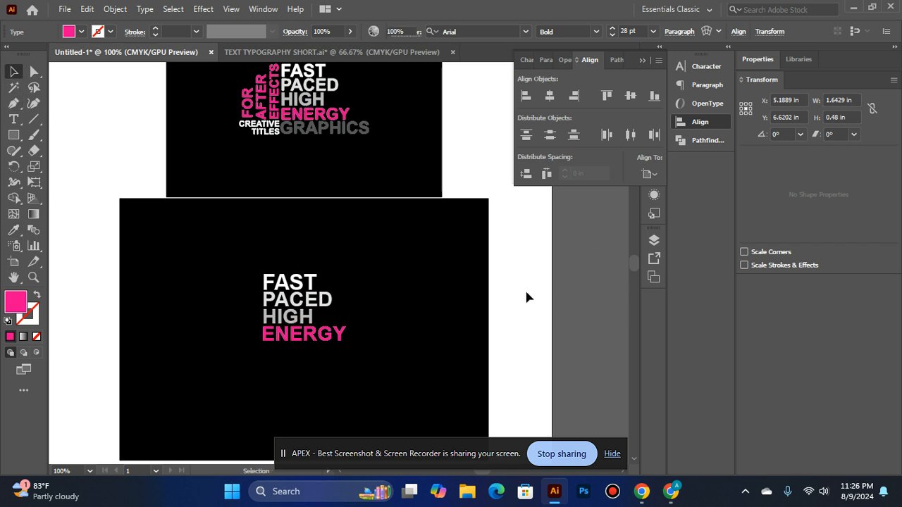
# Duplicate the pink ENERGY text directly below itself and replace the copy's wording with GRAPHICS
pyautogui.moveTo(312, 340); pyautogui.dragTo(314, 358)
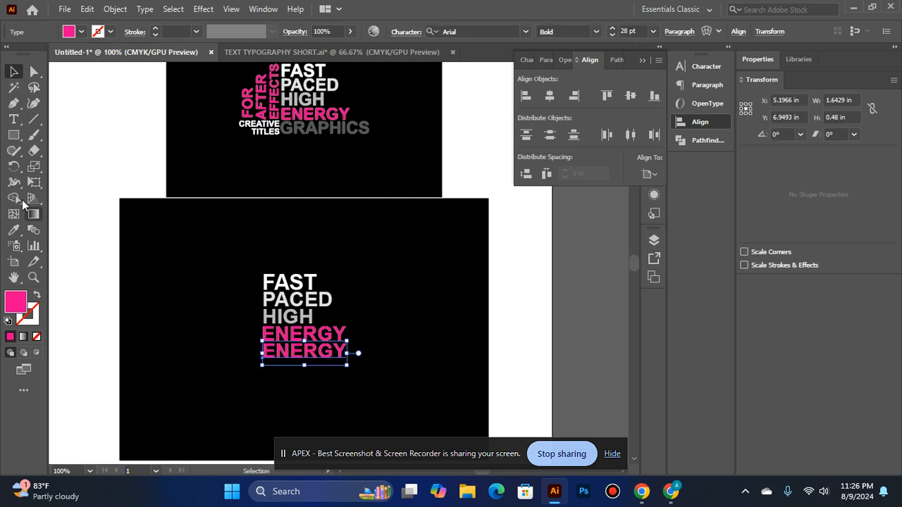
pyautogui.click(13, 119)
pyautogui.click(345, 349)
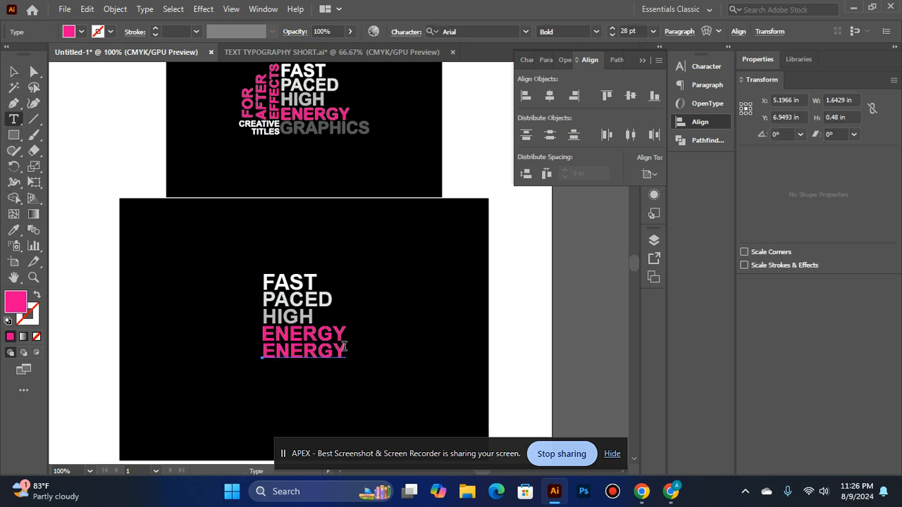
pyautogui.press('BackSpace')
pyautogui.press('BackSpace')
pyautogui.press('BackSpace')
pyautogui.press('BackSpace')
pyautogui.press('BackSpace')
pyautogui.press('BackSpace')
pyautogui.write('GRA')
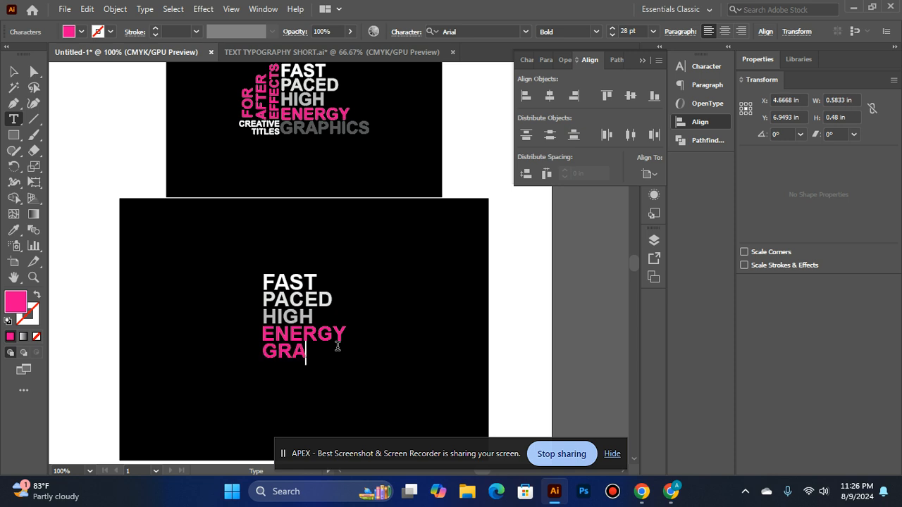
pyautogui.write('PHICS')
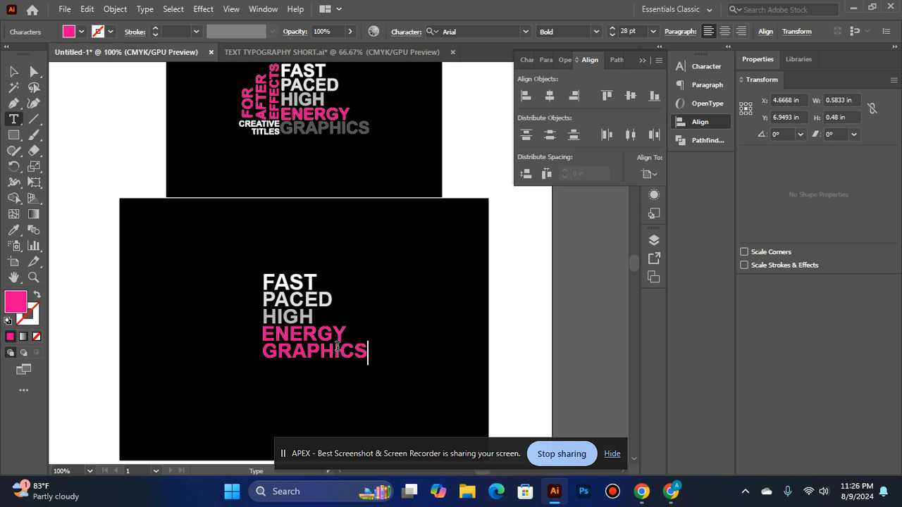
# Left-align the five stacked words FAST, PACED, HIGH, ENERGY and GRAPHICS with each other
pyautogui.click(23, 69)
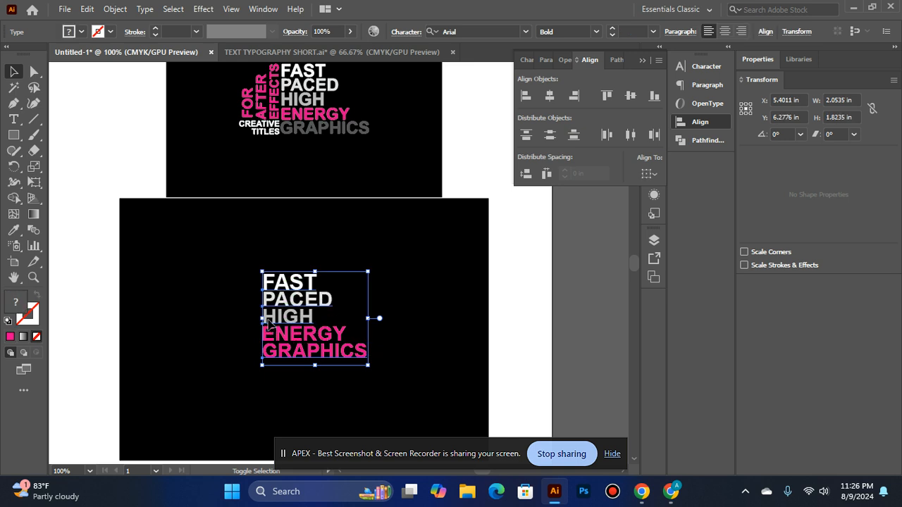
pyautogui.click(522, 98)
pyautogui.click(567, 252)
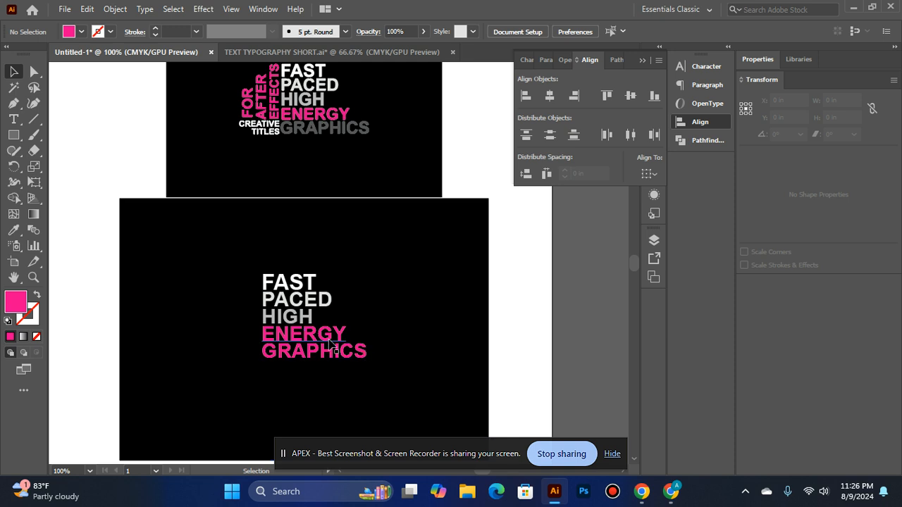
pyautogui.click(339, 360)
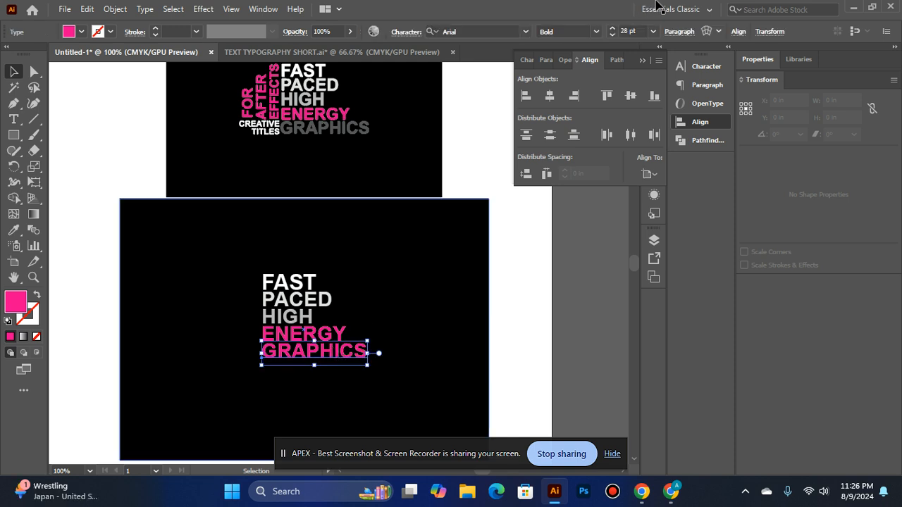
pyautogui.click(615, 33)
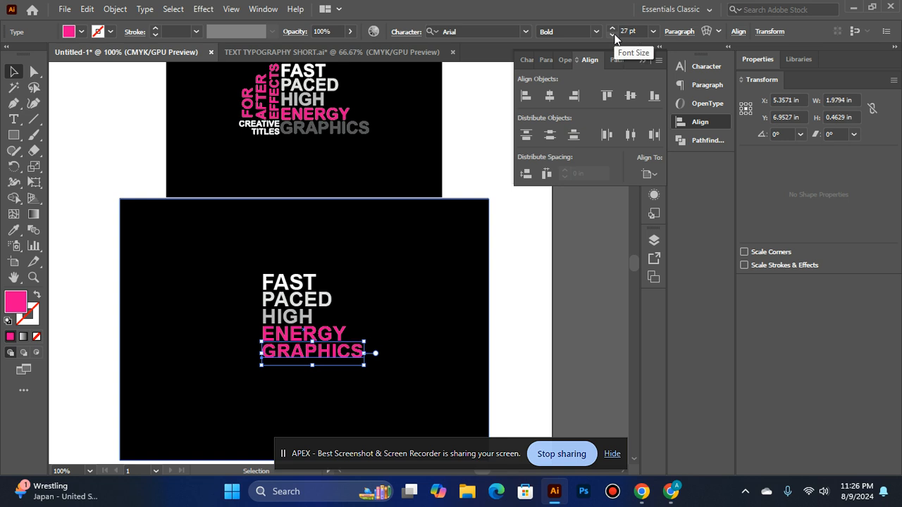
pyautogui.hotkey('ctrl', 'z')
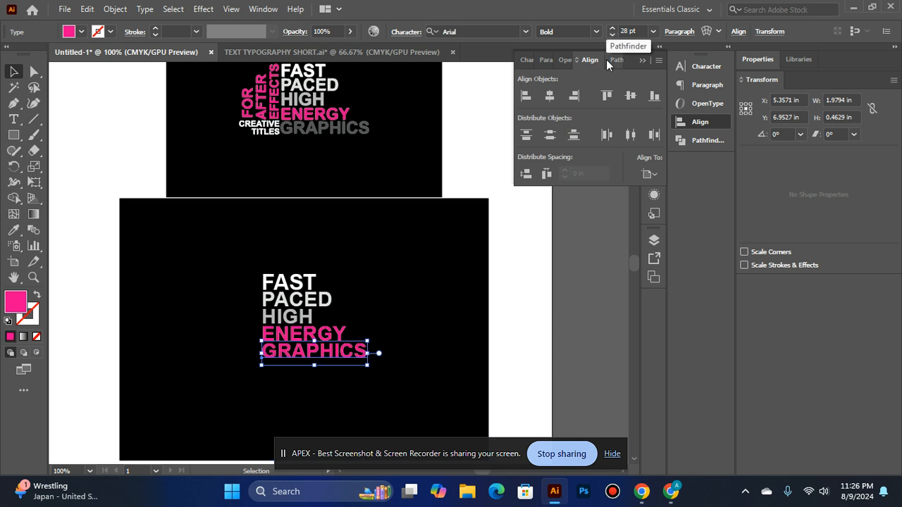
# Reduce the font size of the ENERGY text in the new stack to 27 pt
pyautogui.click(331, 333)
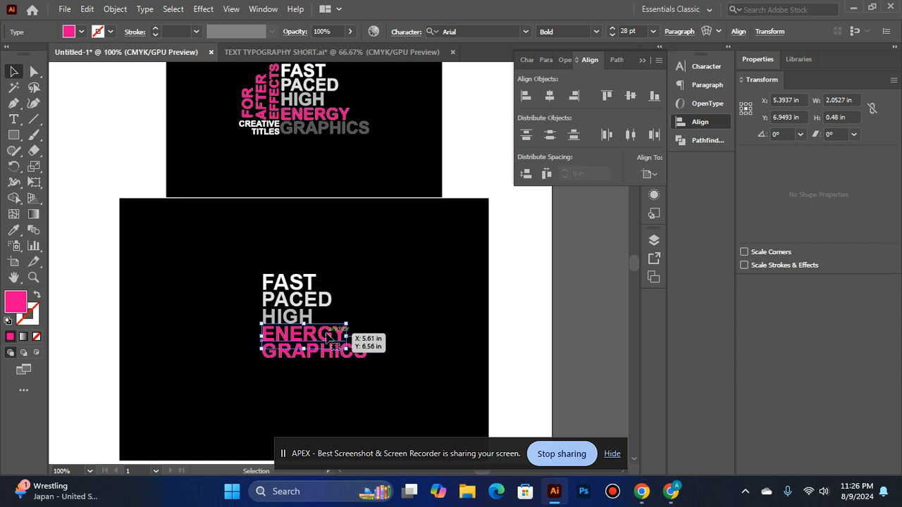
pyautogui.click(615, 37)
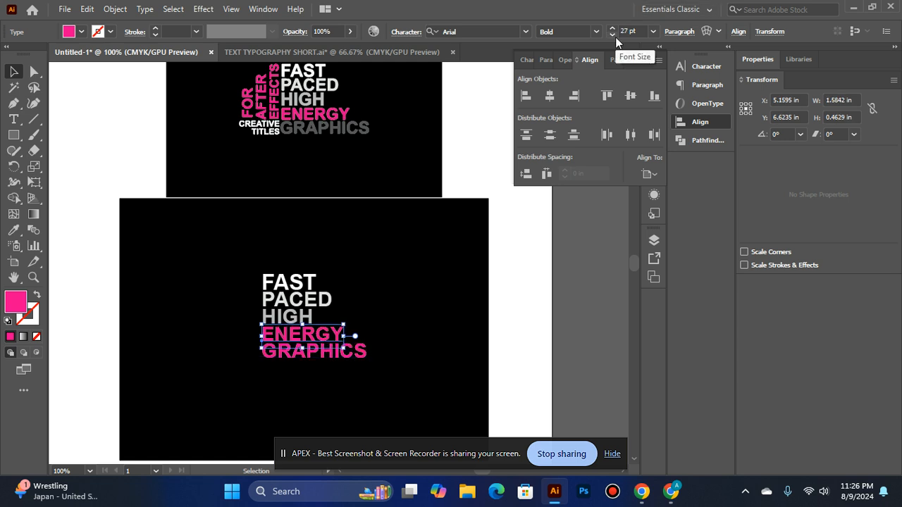
pyautogui.click(617, 244)
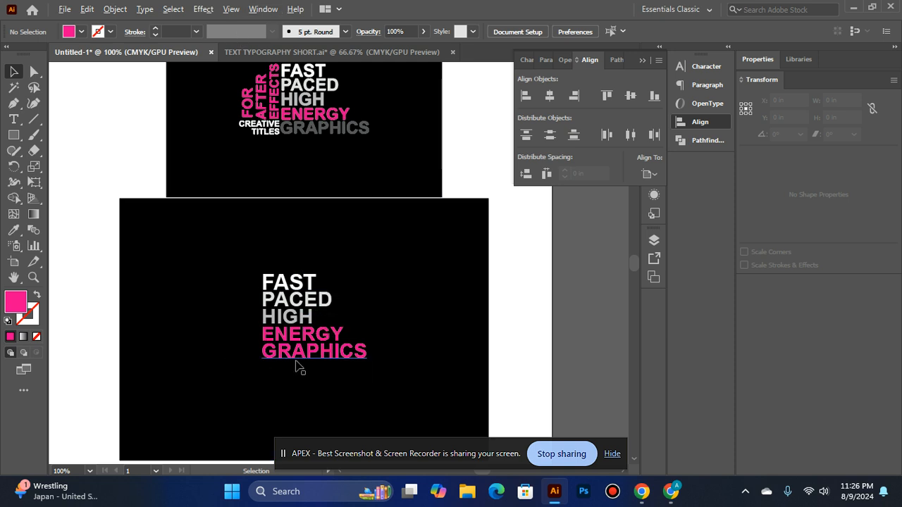
# Place a copy of GRAPHICS to the left of the word stack and reduce the copy's font size to 19 pt
pyautogui.moveTo(291, 361); pyautogui.dragTo(182, 358)
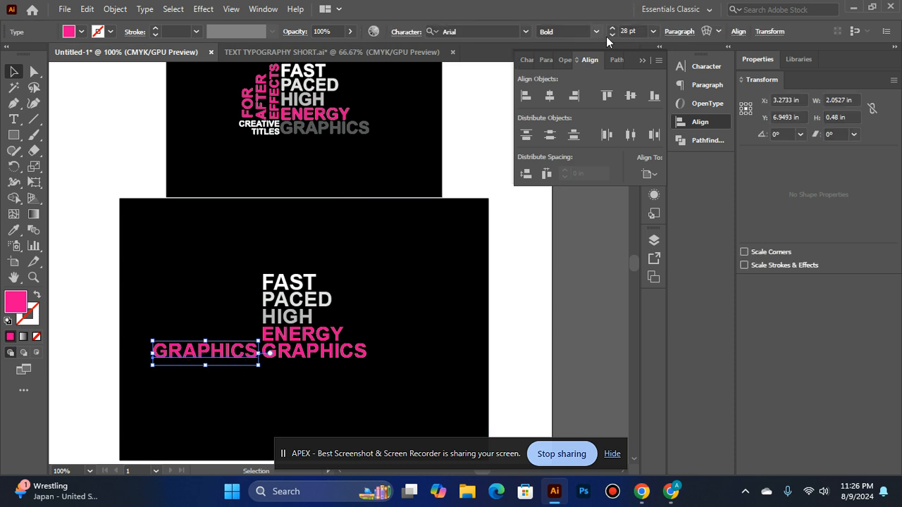
pyautogui.click(608, 35)
pyautogui.click(609, 35)
pyautogui.click(609, 35)
pyautogui.click(609, 35)
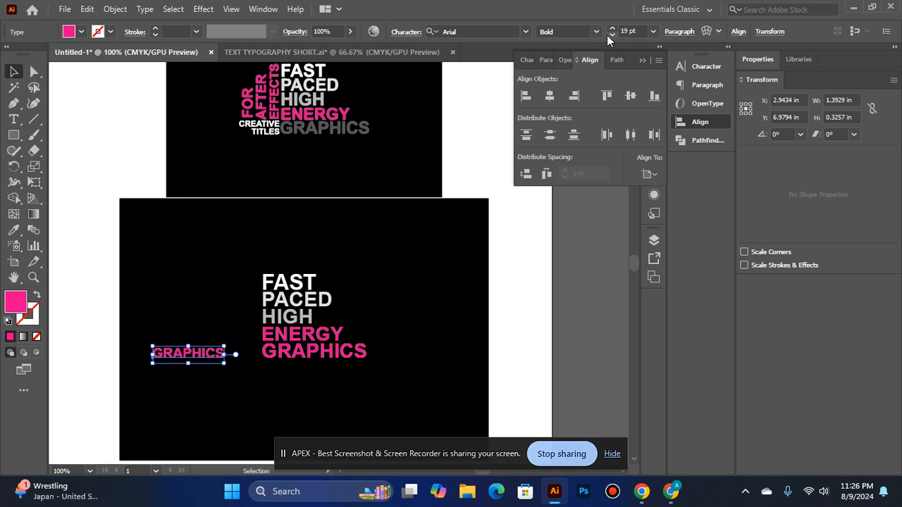
# Replace the wording of the small GRAPHICS copy beside the word stack with CREATIVE
pyautogui.click(13, 119)
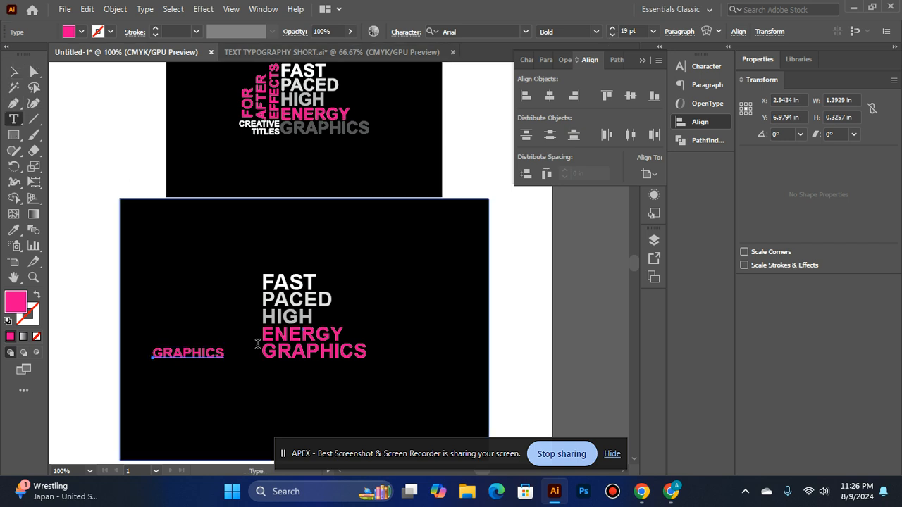
pyautogui.click(222, 351)
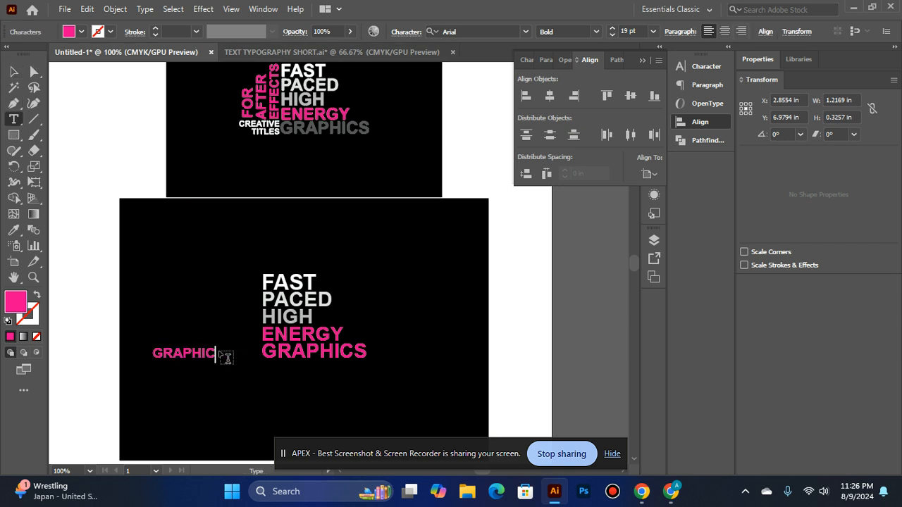
pyautogui.press('BackSpace')
pyautogui.press('BackSpace')
pyautogui.press('BackSpace')
pyautogui.press('BackSpace')
pyautogui.press('BackSpace')
pyautogui.press('BackSpace')
pyautogui.press('BackSpace')
pyautogui.write('cREA')
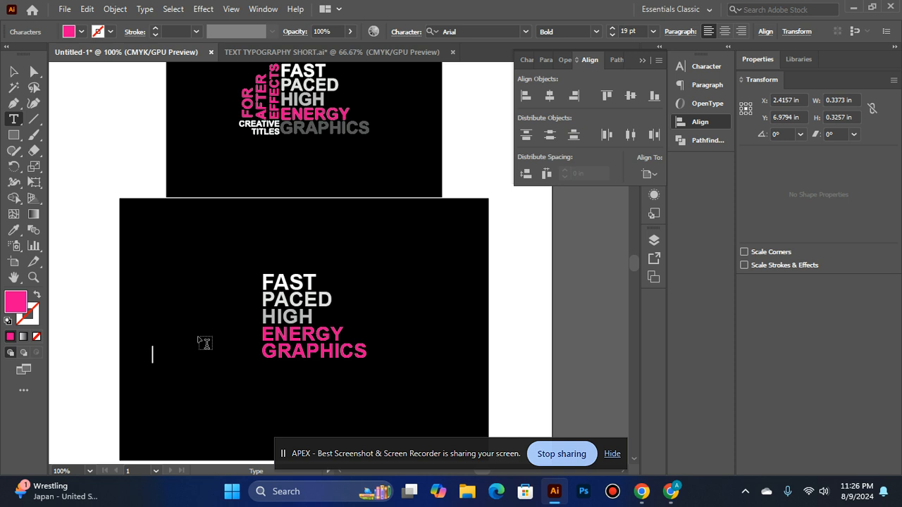
pyautogui.write('CREATIVE')
pyautogui.click(14, 71)
# Recolour the new CREATIVE text white by sampling the small CREATIVE text in the reference design with the Eyedropper
pyautogui.click(13, 229)
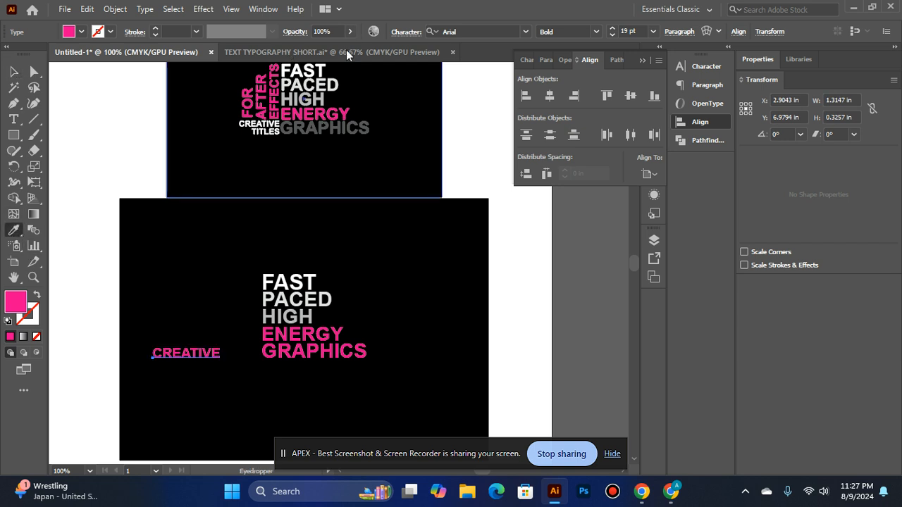
pyautogui.click(259, 128)
pyautogui.click(14, 71)
pyautogui.click(461, 276)
# Move CREATIVE up close to the left of GRAPHICS and reduce its font size to 15 pt
pyautogui.moveTo(206, 353); pyautogui.dragTo(244, 349)
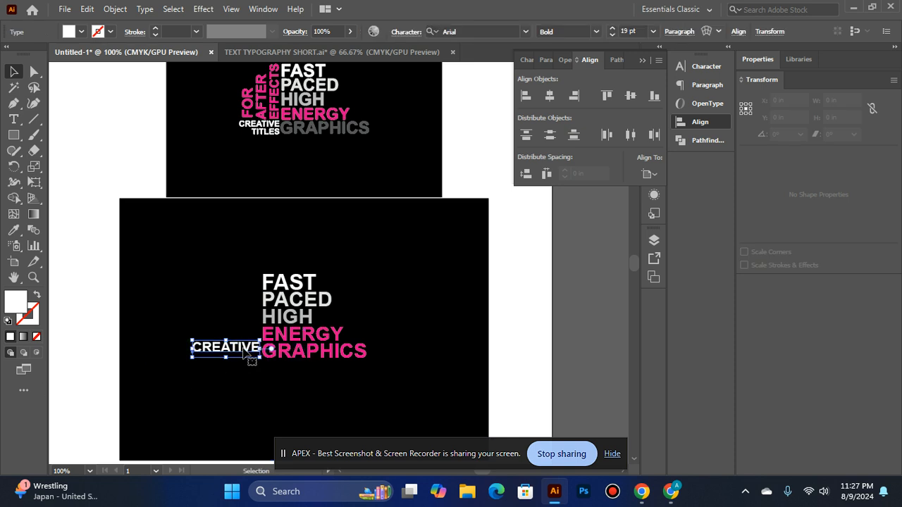
pyautogui.click(614, 35)
pyautogui.click(614, 35)
pyautogui.click(613, 35)
pyautogui.click(613, 36)
pyautogui.click(558, 210)
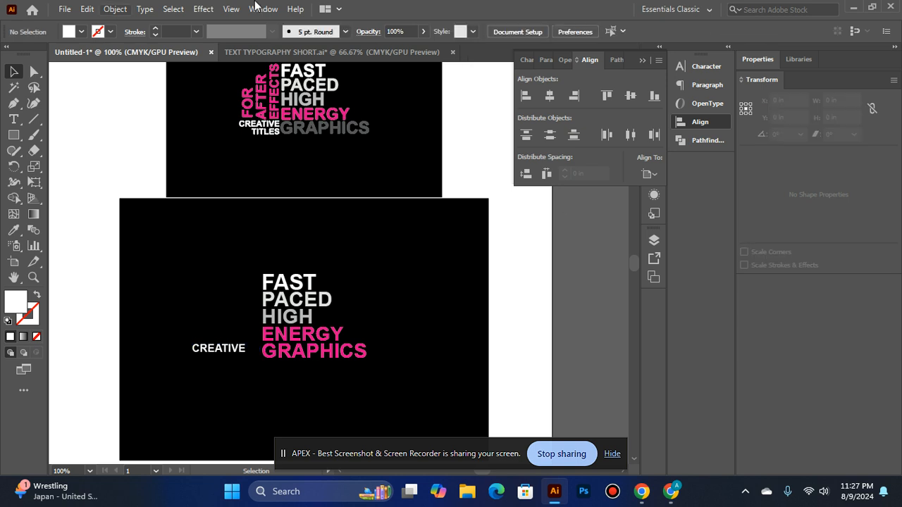
# Nudge CREATIVE right and slightly up so it sits against the left edge of GRAPHICS
pyautogui.click(220, 348)
pyautogui.press('Right')
pyautogui.press('Right')
pyautogui.press('Right')
pyautogui.press('Right')
pyautogui.press('Right')
pyautogui.press('Right')
pyautogui.press('Right')
pyautogui.press('Right')
pyautogui.press('Right')
pyautogui.press('Right')
pyautogui.press('Right')
pyautogui.press('Right')
pyautogui.press('Right')
pyautogui.press('Right')
pyautogui.press('Right')
pyautogui.press('Right')
pyautogui.press('Right')
pyautogui.press('Right')
pyautogui.press('Right')
pyautogui.press('Right')
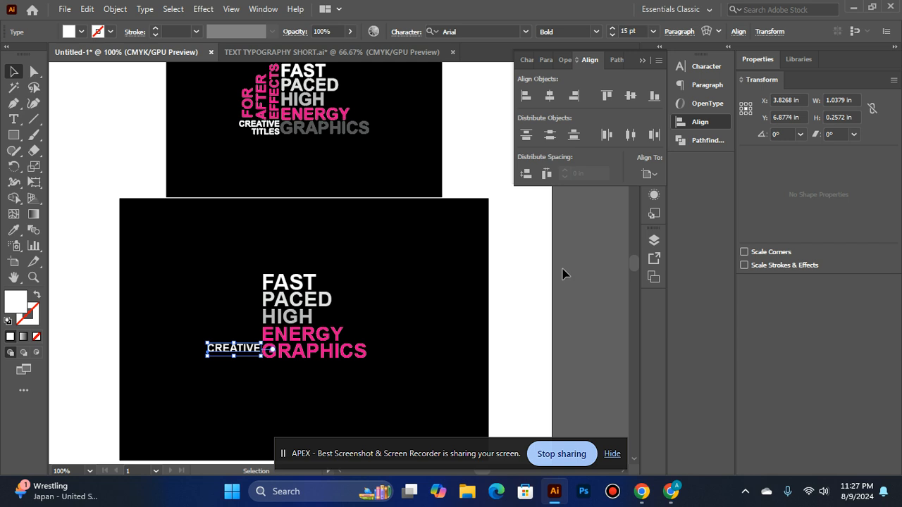
pyautogui.click(562, 273)
pyautogui.click(250, 347)
pyautogui.press('Up')
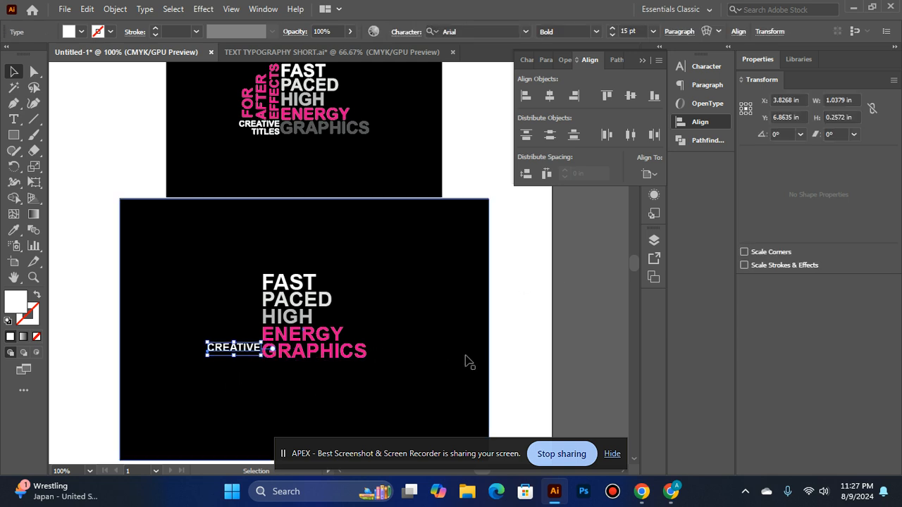
pyautogui.click(517, 345)
# Duplicate CREATIVE directly below itself and replace the copy's wording with TITLES
pyautogui.moveTo(248, 349); pyautogui.dragTo(251, 359)
pyautogui.press('t')
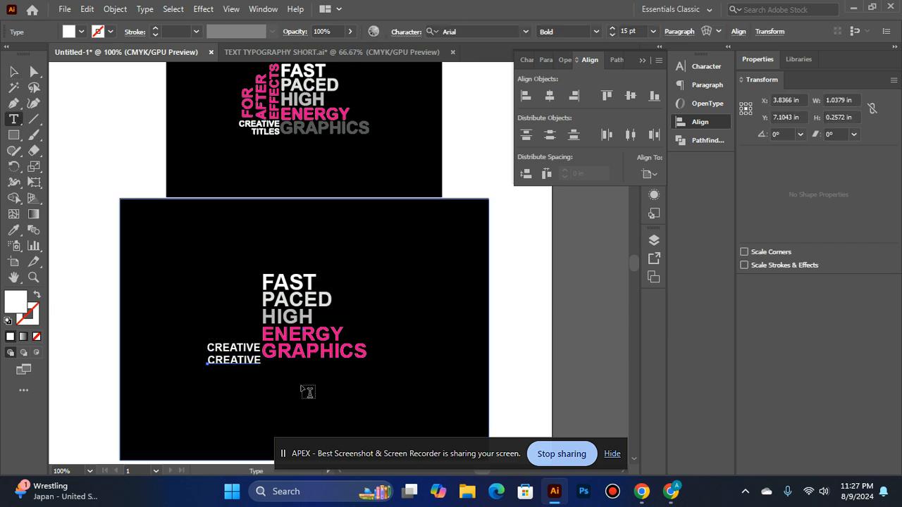
pyautogui.click(260, 360)
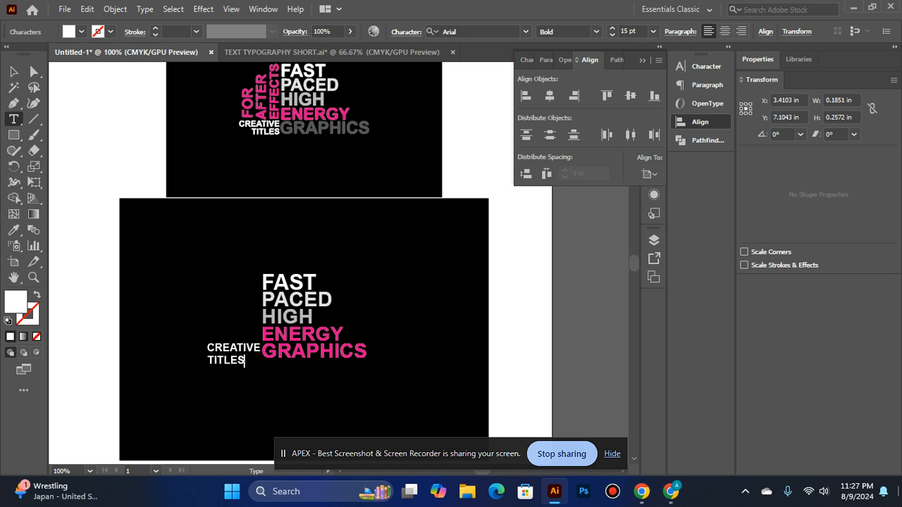
pyautogui.click(13, 71)
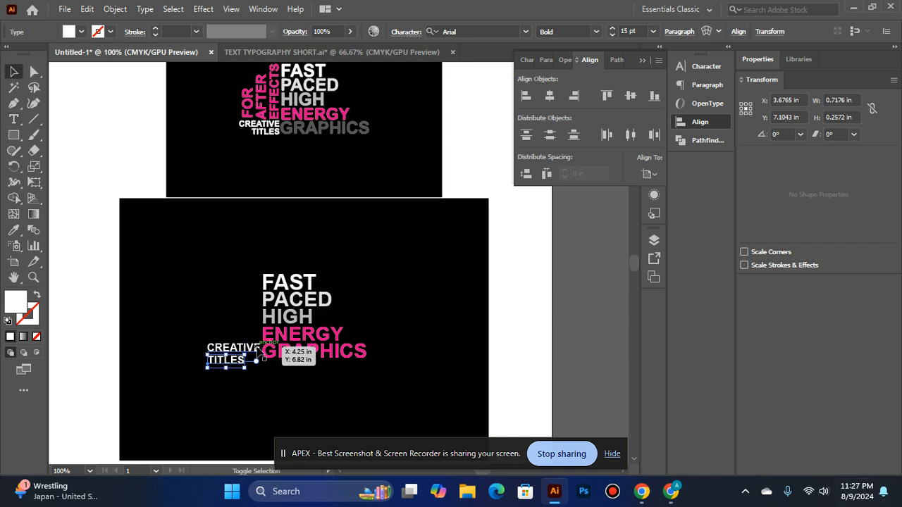
# Right-align TITLES with CREATIVE and nudge TITLES up to tighten the gap between the two words
pyautogui.keyDown('shift'); pyautogui.click(254, 349); pyautogui.keyUp('shift')
pyautogui.click(573, 95)
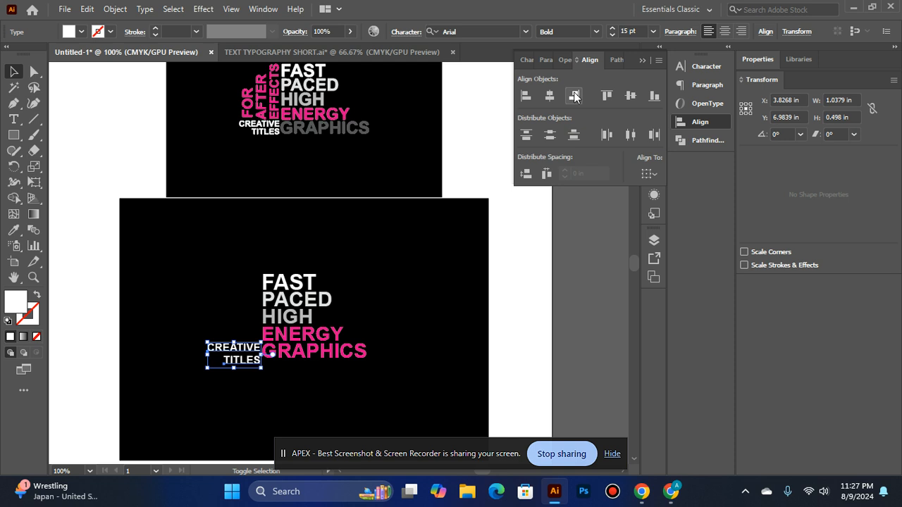
pyautogui.click(573, 286)
pyautogui.click(229, 363)
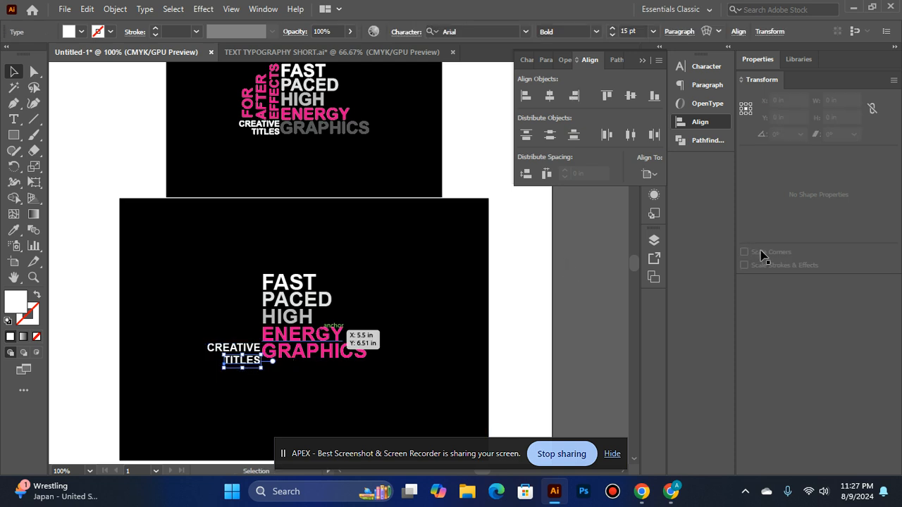
pyautogui.press('Up')
pyautogui.press('Up')
pyautogui.press('Up')
pyautogui.press('Up')
pyautogui.click(547, 334)
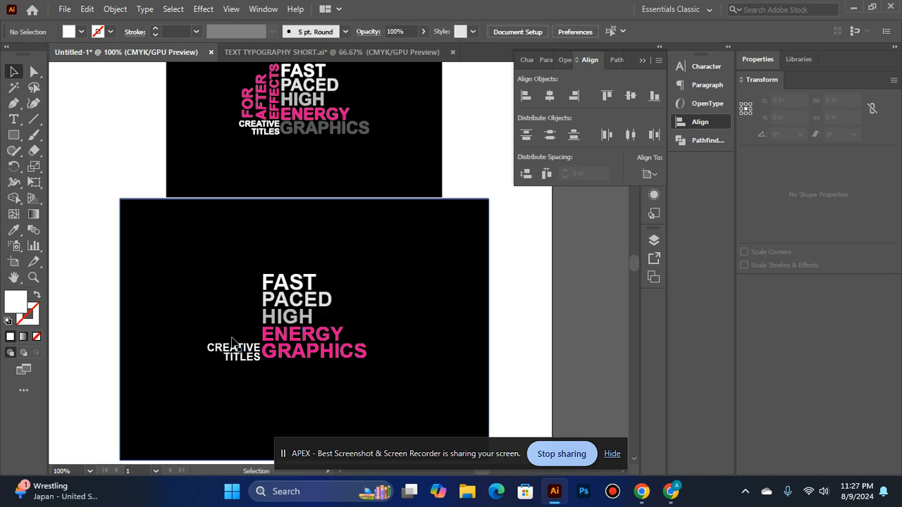
# Reduce the font size of both CREATIVE and TITLES to 13 pt
pyautogui.click(248, 352)
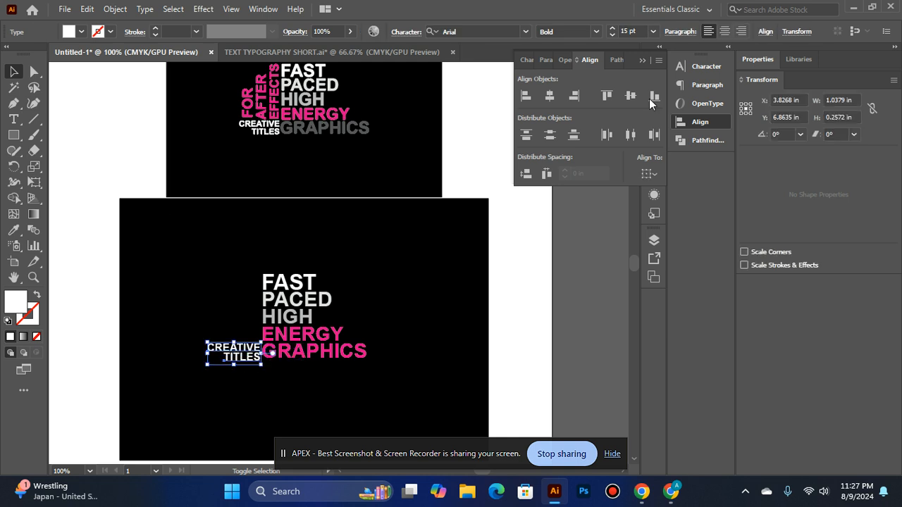
pyautogui.click(612, 36)
pyautogui.click(613, 36)
pyautogui.click(585, 229)
# Nudge CREATIVE and TITLES together right and up until TITLES meets the left edge of GRAPHICS
pyautogui.click(238, 361)
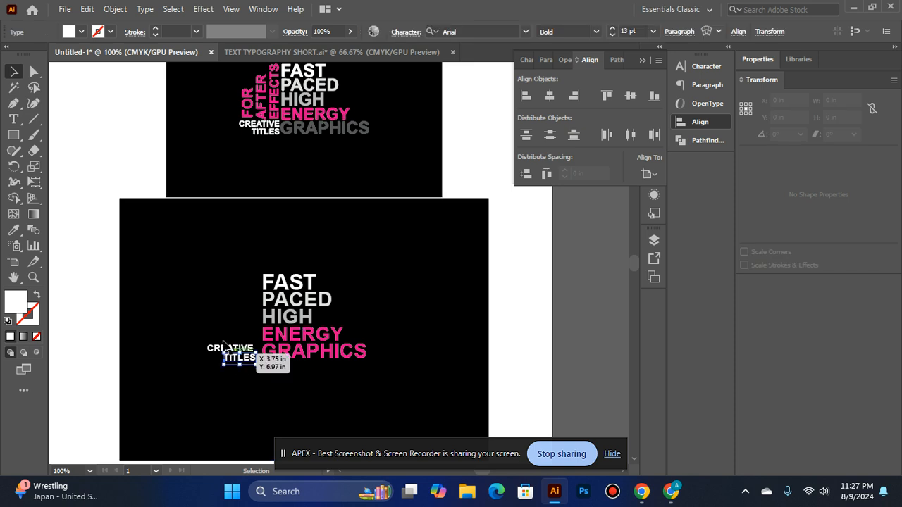
pyautogui.click(519, 289)
pyautogui.click(243, 358)
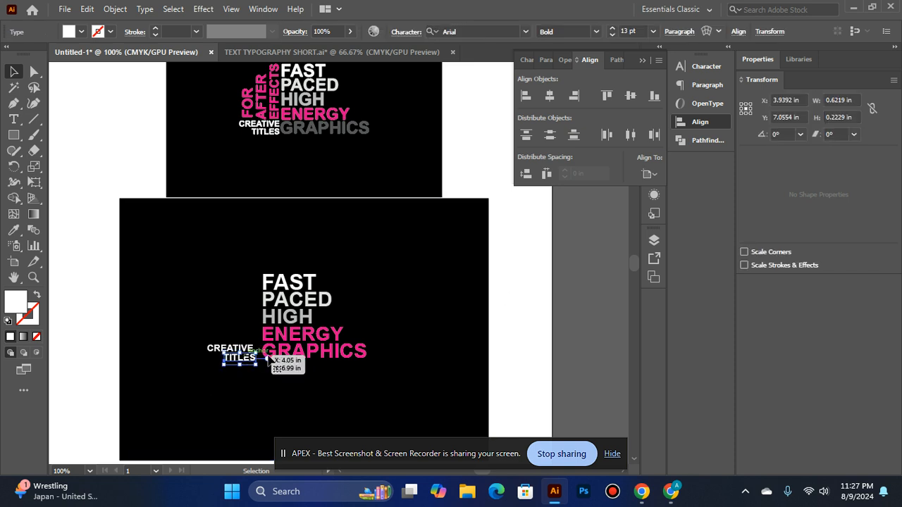
pyautogui.click(177, 363)
pyautogui.click(238, 357)
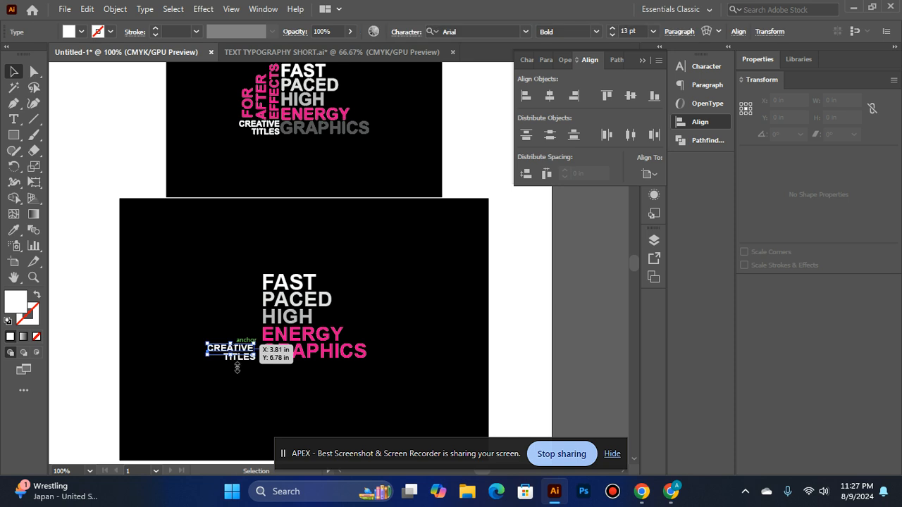
pyautogui.hotkey('ctrl', '=')
pyautogui.hotkey('ctrl', '=')
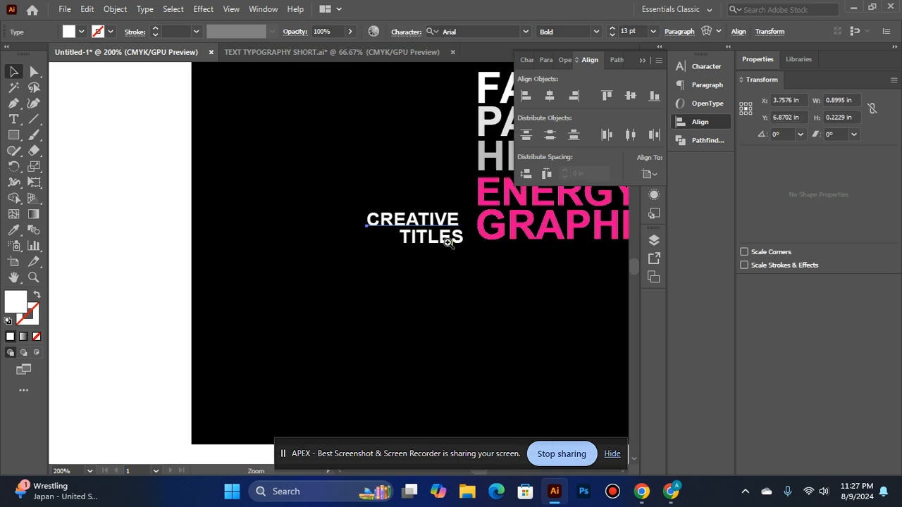
pyautogui.click(458, 237)
pyautogui.press('Right')
pyautogui.press('Right')
pyautogui.press('Right')
pyautogui.press('Right')
pyautogui.press('Right')
pyautogui.press('Right')
pyautogui.press('Right')
pyautogui.press('Right')
pyautogui.press('Up')
pyautogui.press('Up')
pyautogui.press('Up')
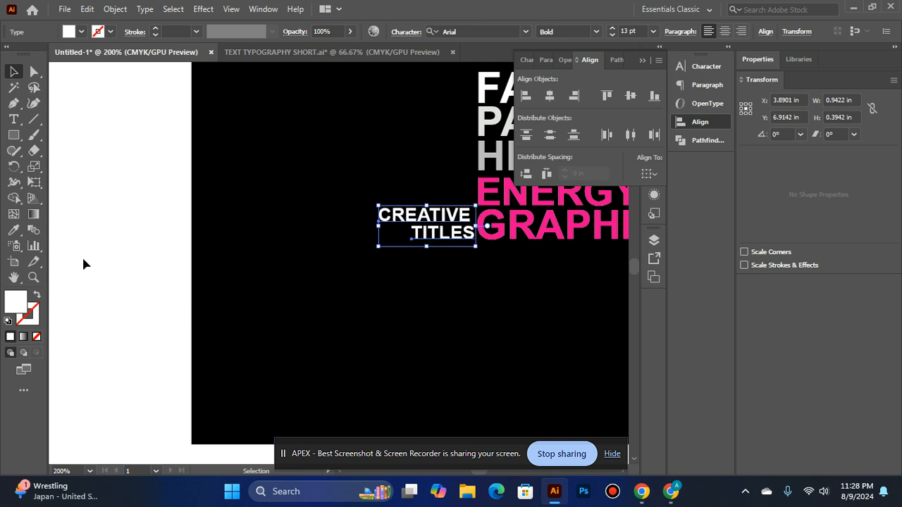
# Try to nudge TITLES up closer to CREATIVE
pyautogui.click(195, 252)
pyautogui.click(455, 231)
pyautogui.moveTo(454, 233); pyautogui.dragTo(455, 231)
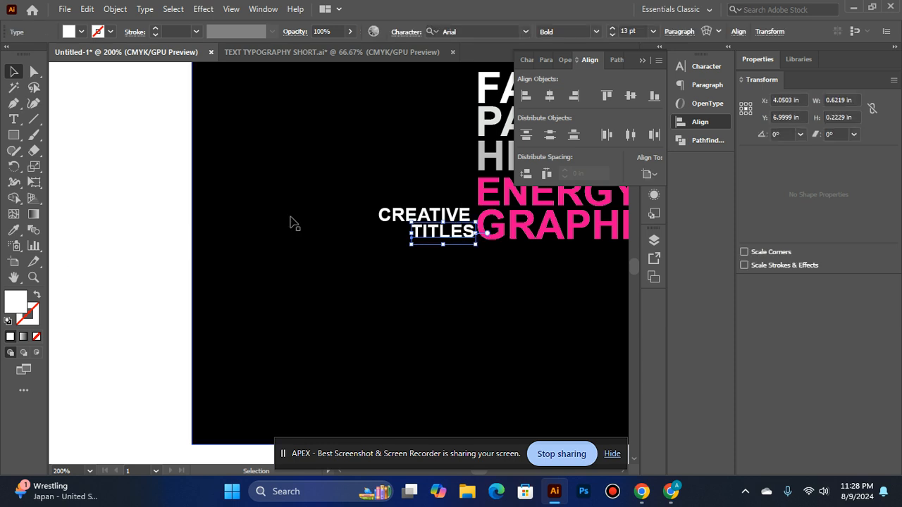
pyautogui.press('Down')
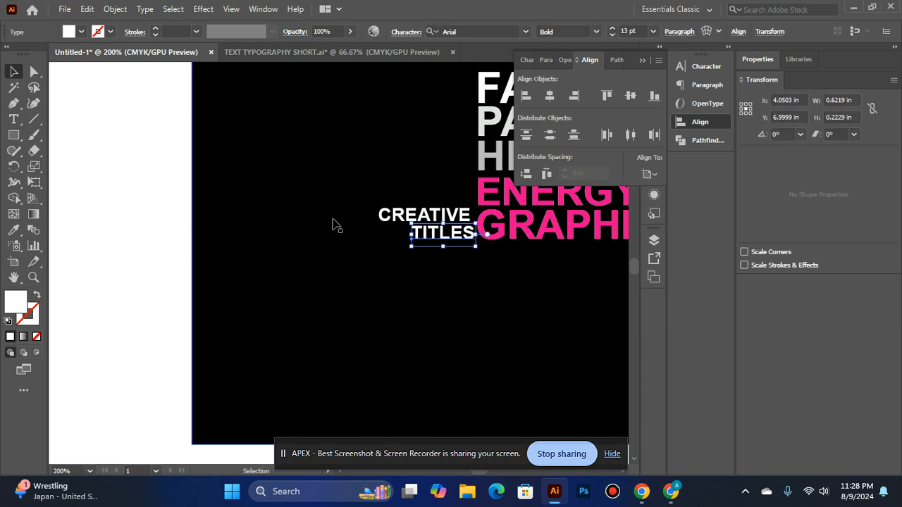
# Right-align CREATIVE with TITLES and nudge both words up slightly beside GRAPHICS
pyautogui.keyDown('shift'); pyautogui.click(398, 216); pyautogui.keyUp('shift')
pyautogui.click(571, 97)
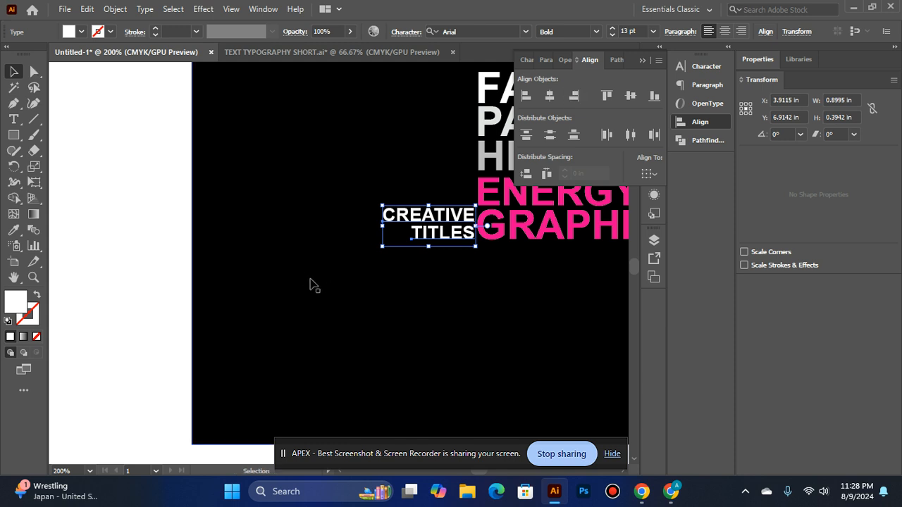
pyautogui.press('Up')
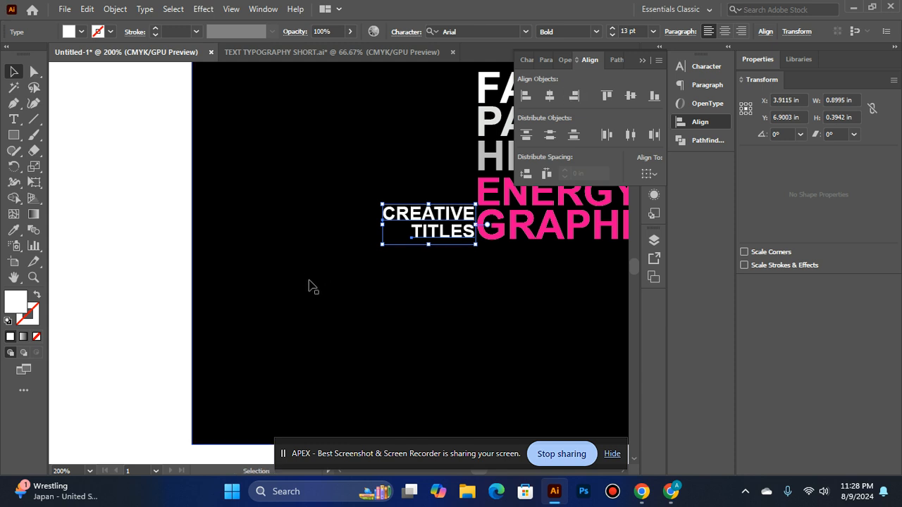
pyautogui.click(114, 212)
# Copy the FAST text at the head of the new stack and paste the copy in front of the original
pyautogui.keyDown('ctrl'); pyautogui.keyDown('alt'); pyautogui.click(368, 224); pyautogui.keyUp('alt'); pyautogui.keyUp('ctrl')
pyautogui.keyDown('ctrl'); pyautogui.keyDown('alt'); pyautogui.click(369, 223); pyautogui.keyUp('alt'); pyautogui.keyUp('ctrl')
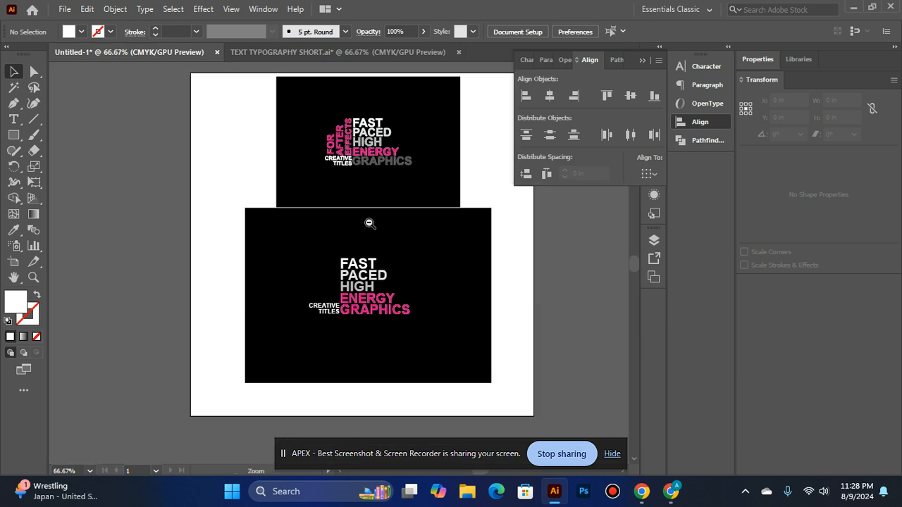
pyautogui.keyDown('ctrl'); pyautogui.click(340, 273); pyautogui.keyUp('ctrl')
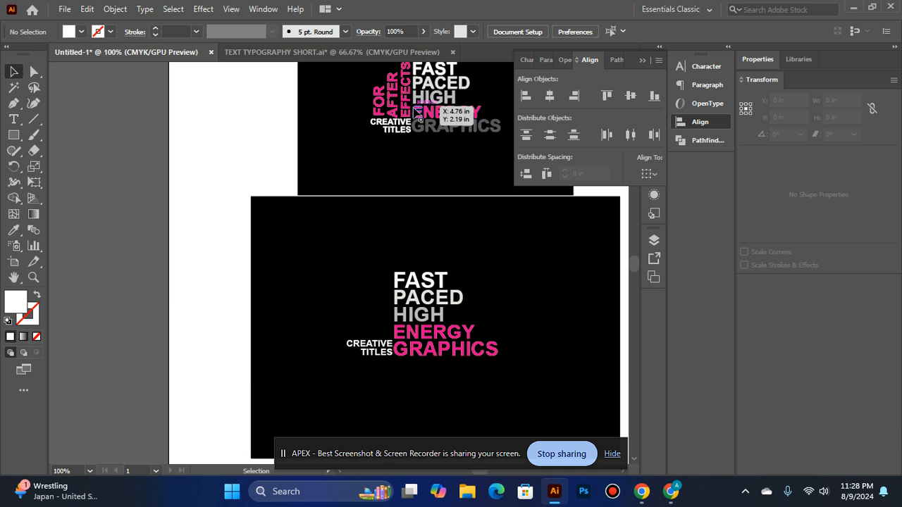
pyautogui.scroll(1, 228, 377)
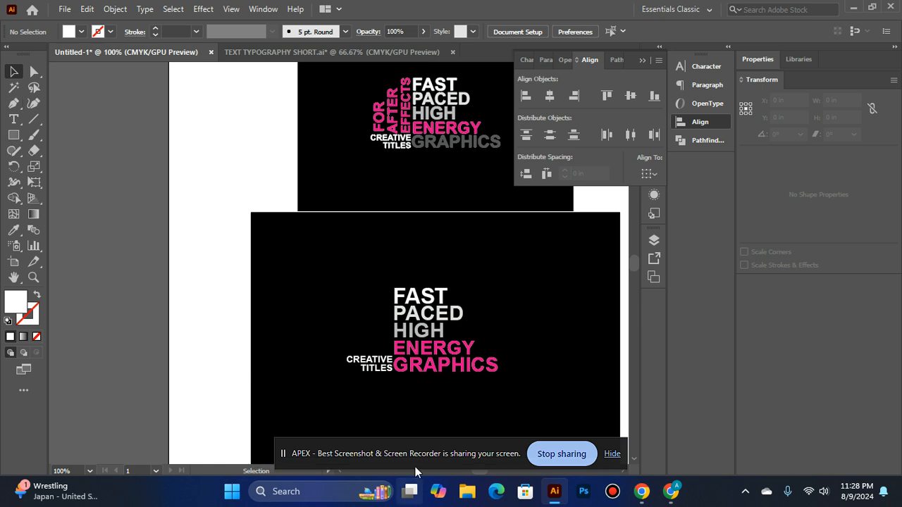
pyautogui.click(421, 300)
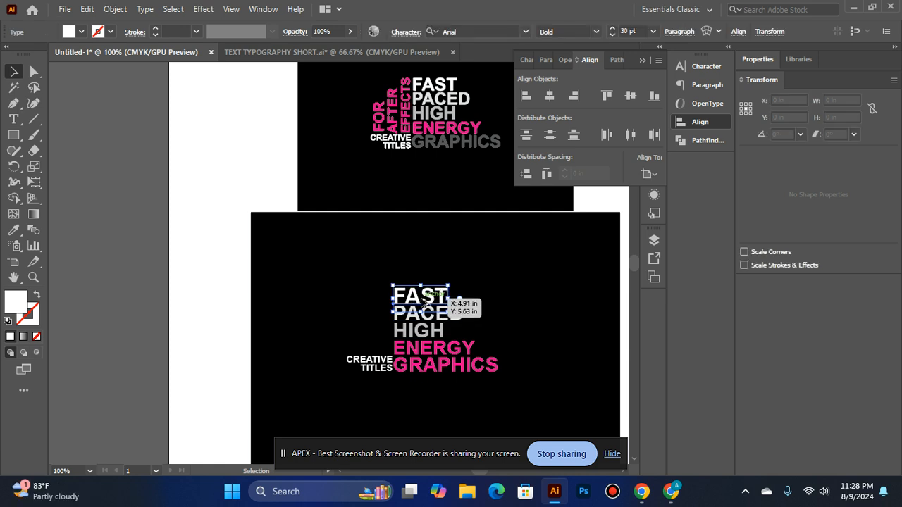
pyautogui.click(102, 10)
pyautogui.moveTo(87, 9)
pyautogui.click(104, 76)
pyautogui.click(86, 9)
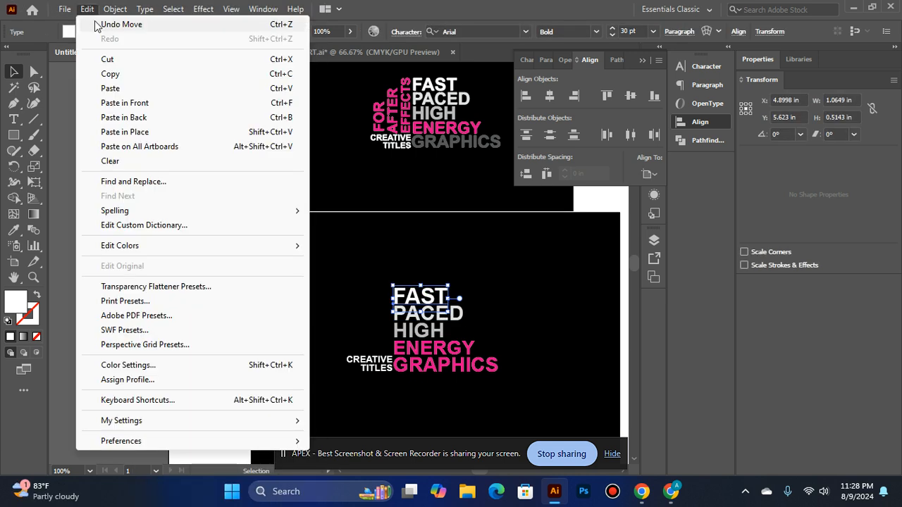
pyautogui.click(116, 102)
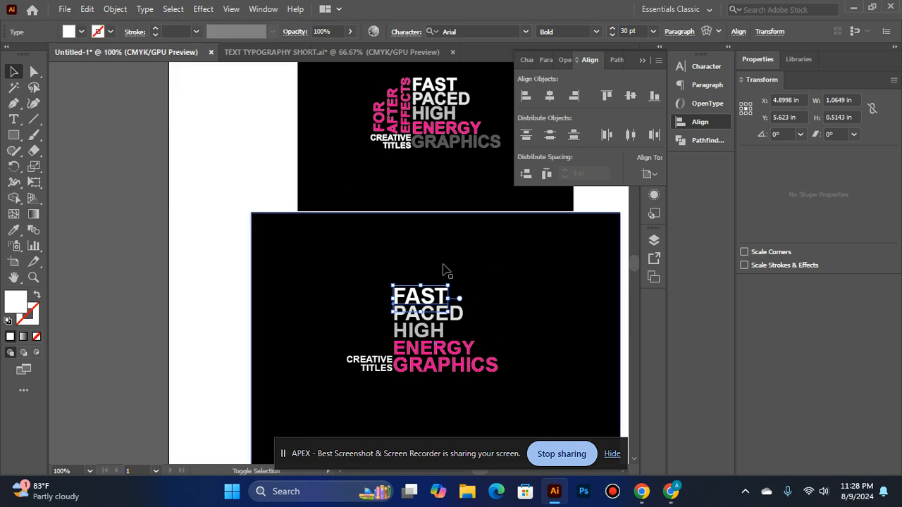
# Rotate the FAST copy 90° to read upward and place it just left of the word stack, above CREATIVE
pyautogui.moveTo(454, 280); pyautogui.dragTo(418, 266)
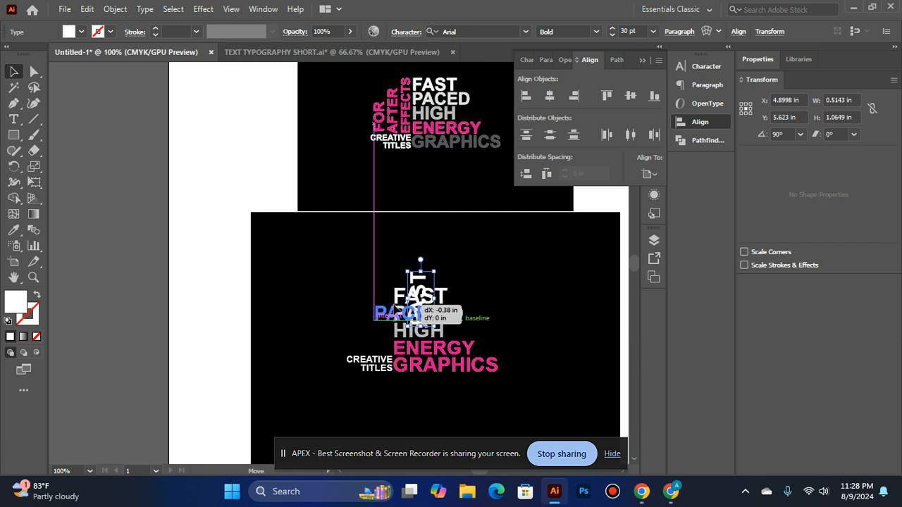
pyautogui.click(394, 310)
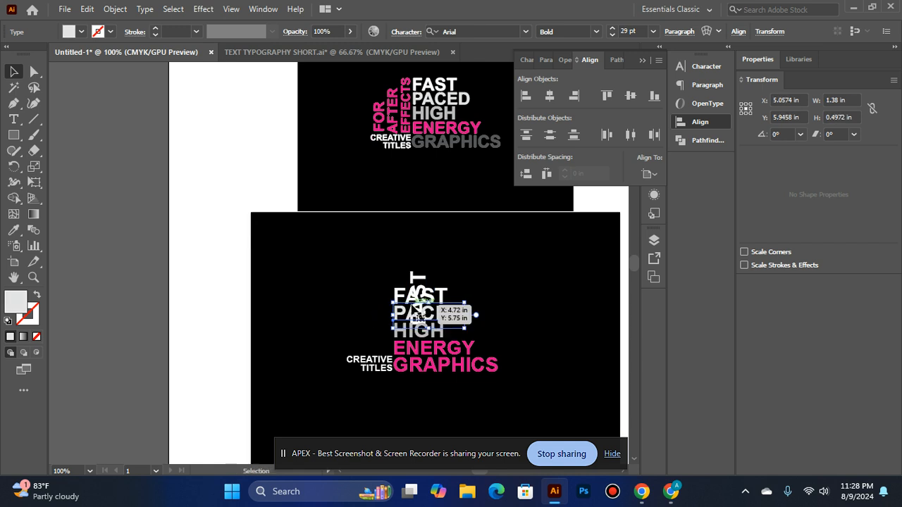
pyautogui.moveTo(418, 285); pyautogui.dragTo(385, 294)
# Replace the rotated FAST text beside the word stack with EFFECTS
pyautogui.click(13, 119)
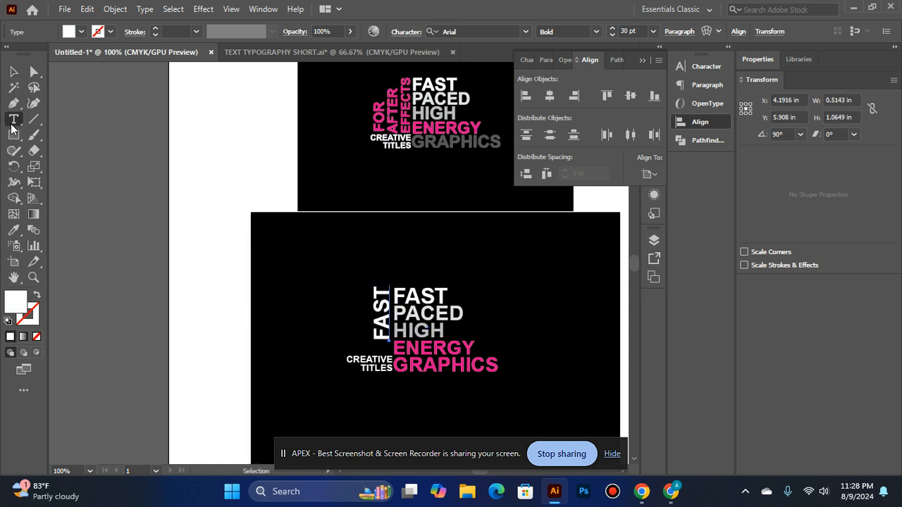
pyautogui.click(378, 291)
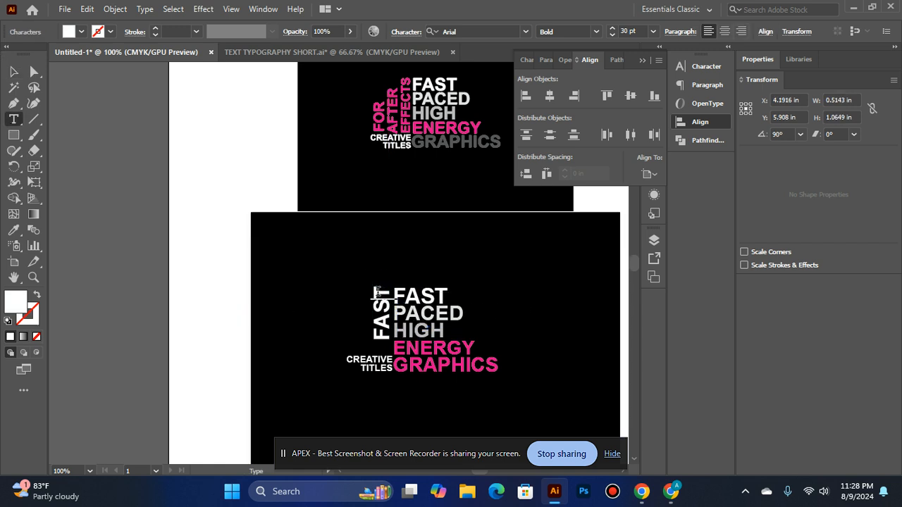
pyautogui.press('BackSpace')
pyautogui.press('BackSpace')
pyautogui.press('BackSpace')
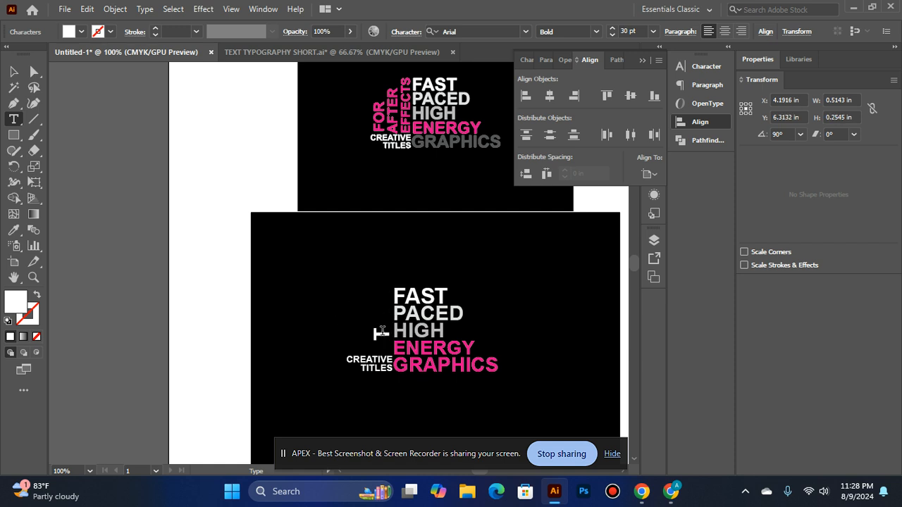
pyautogui.write('EFFE')
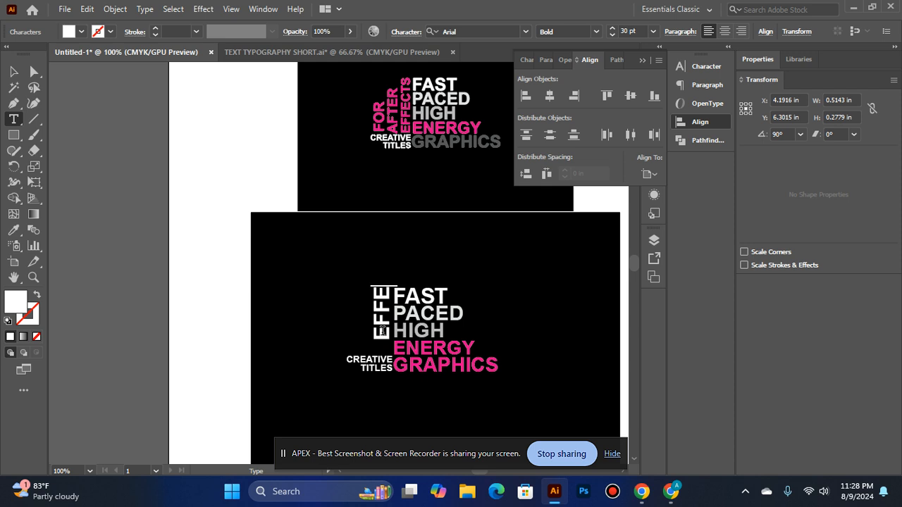
# Reduce the rotated EFFECTS text to 22 pt and nudge it down and right into the corner between CREATIVE and the word stack
pyautogui.click(13, 71)
pyautogui.click(611, 33)
pyautogui.click(612, 33)
pyautogui.click(612, 33)
pyautogui.click(612, 33)
pyautogui.click(611, 33)
pyautogui.click(611, 33)
pyautogui.click(611, 33)
pyautogui.click(611, 33)
pyautogui.press('Down')
pyautogui.press('Down')
pyautogui.press('Down')
pyautogui.press('Down')
pyautogui.press('Down')
pyautogui.press('Down')
pyautogui.press('Down')
pyautogui.press('Down')
pyautogui.press('Down')
pyautogui.press('Down')
pyautogui.press('Down')
pyautogui.press('Down')
pyautogui.press('Down')
pyautogui.press('Down')
pyautogui.press('Down')
pyautogui.press('Down')
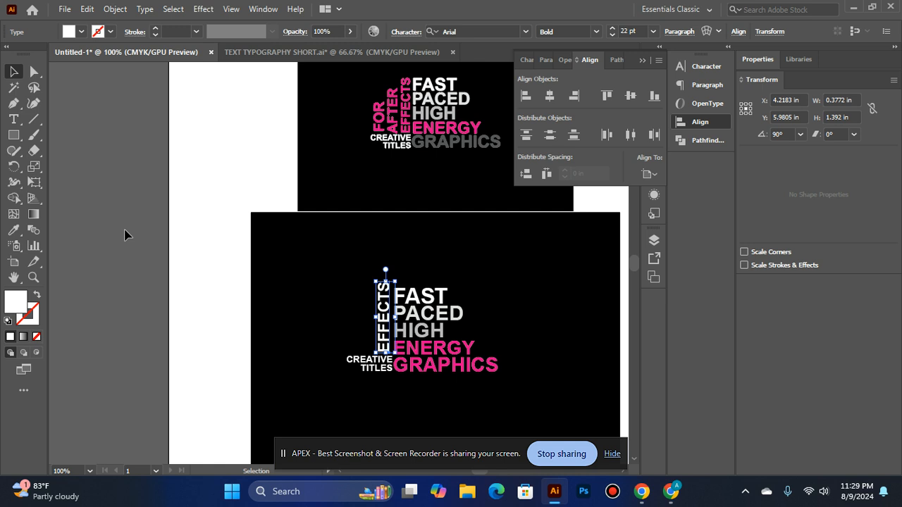
pyautogui.click(124, 234)
pyautogui.moveTo(379, 316); pyautogui.dragTo(379, 319)
pyautogui.click(182, 273)
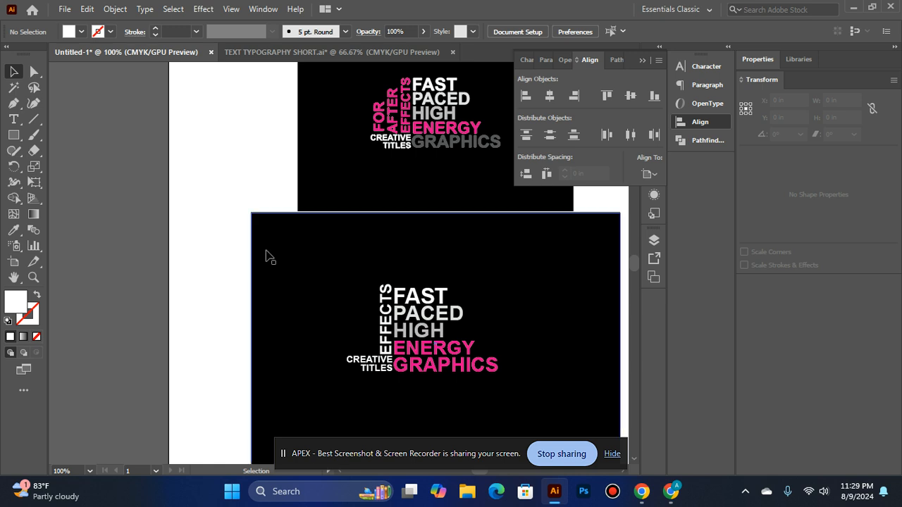
# Set the rotated EFFECTS text to 21 pt and nudge it slightly right against the word stack
pyautogui.click(385, 318)
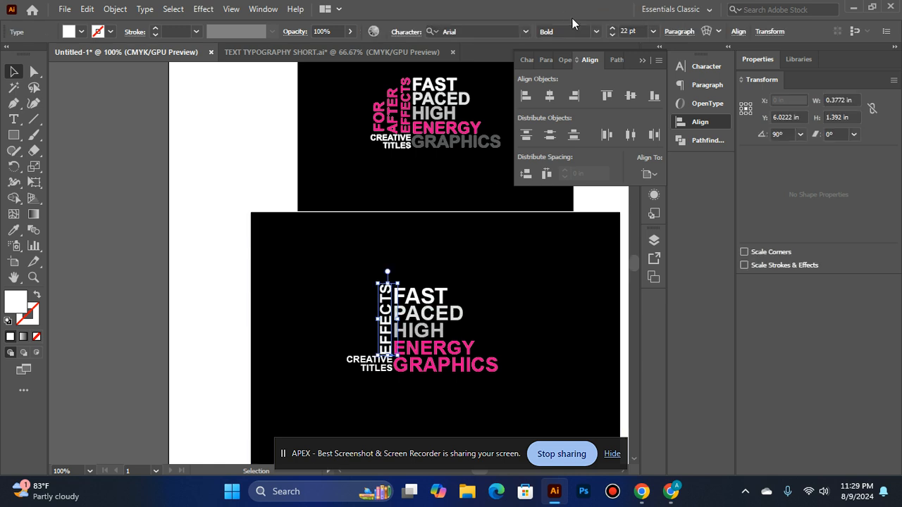
pyautogui.click(614, 37)
pyautogui.click(613, 36)
pyautogui.click(141, 254)
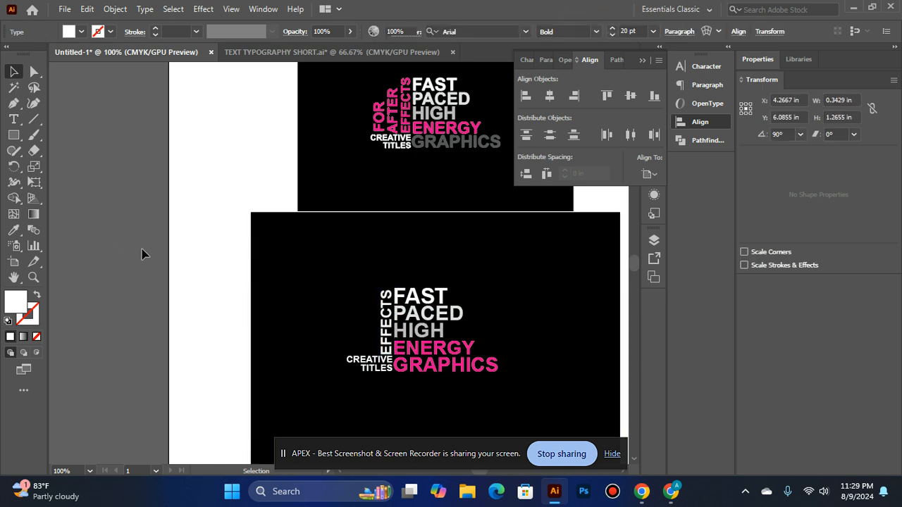
pyautogui.click(384, 330)
pyautogui.click(610, 30)
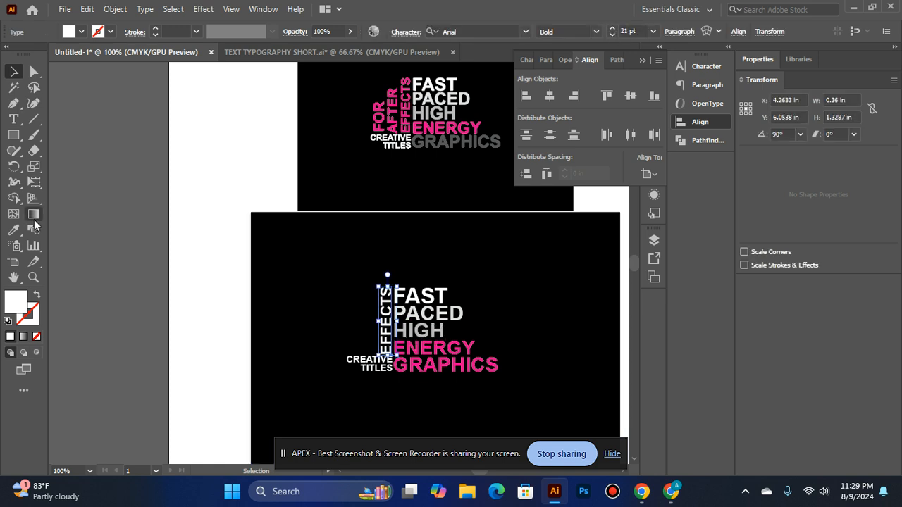
pyautogui.click(192, 275)
pyautogui.click(383, 334)
pyautogui.press('Right')
pyautogui.click(153, 281)
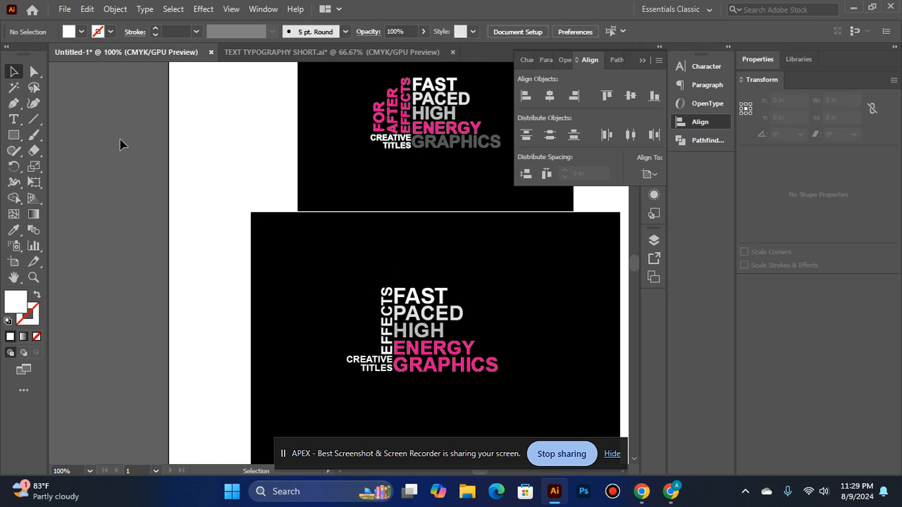
# Try to apply ENERGY's pink to the rotated EFFECTS text with the Eyedropper while ENERGY is still live type
pyautogui.click(386, 325)
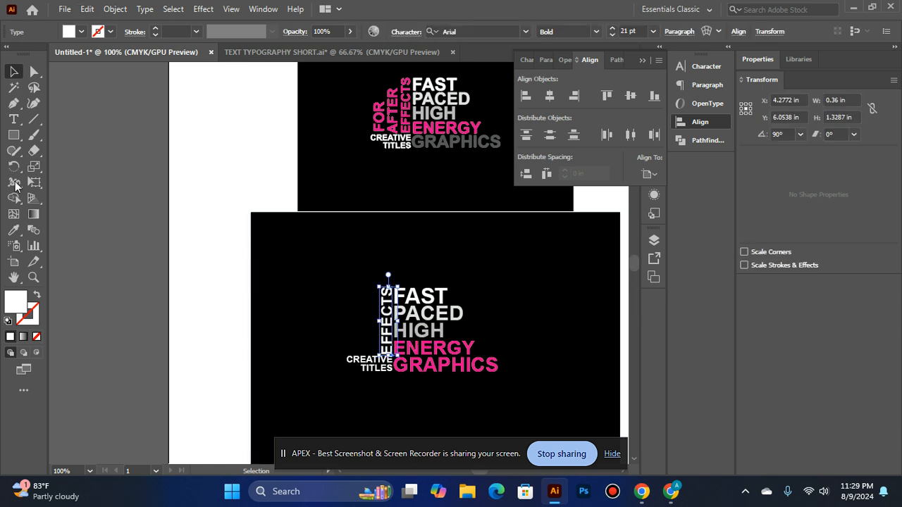
pyautogui.click(13, 234)
pyautogui.click(412, 348)
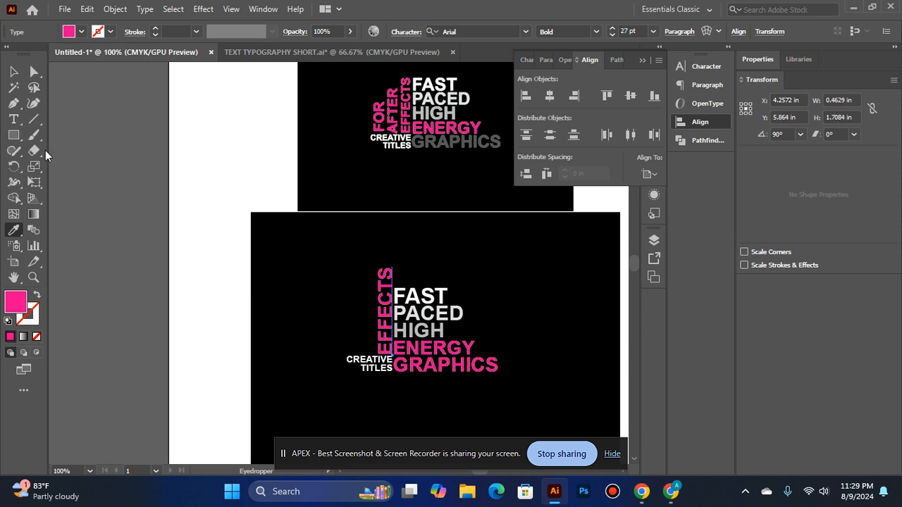
pyautogui.hotkey('ctrl', 'z')
pyautogui.click(15, 74)
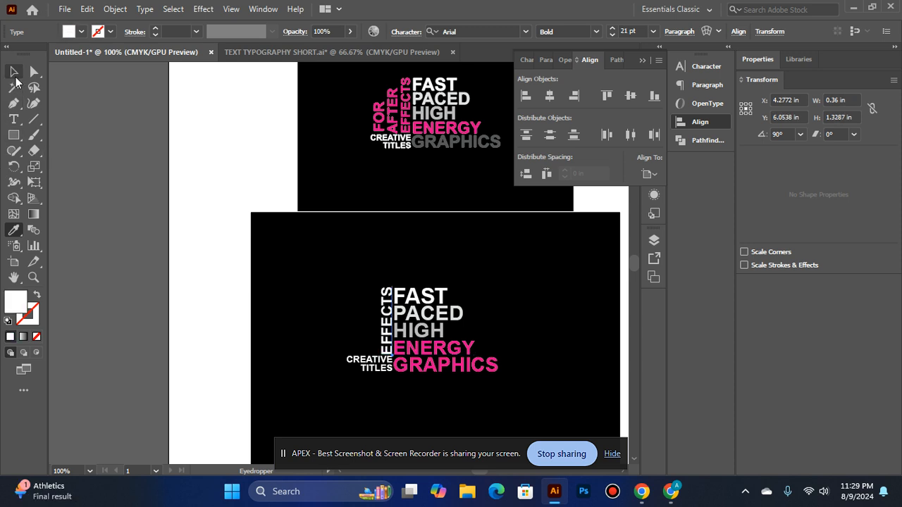
pyautogui.click(186, 237)
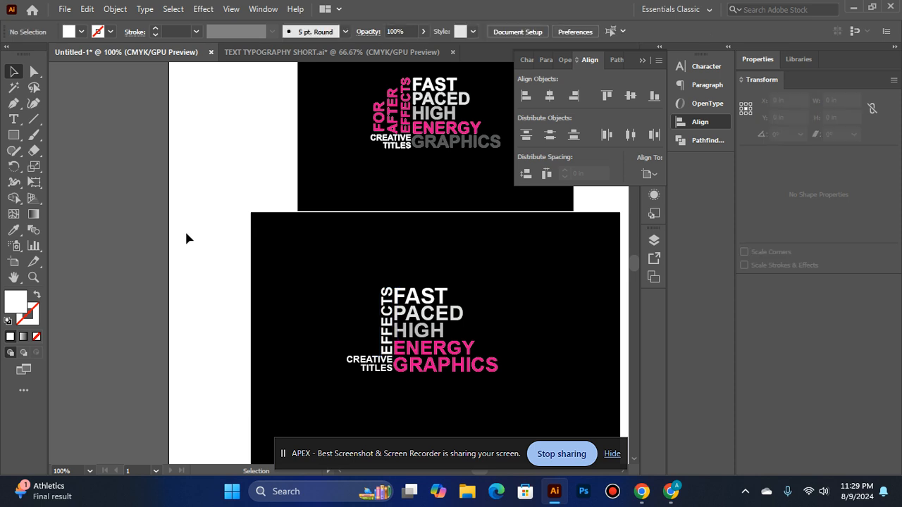
# Convert ENERGY to outlines and sample its pink fill onto the rotated EFFECTS text with the Eyedropper
pyautogui.rightClick(426, 355)
pyautogui.click(477, 161)
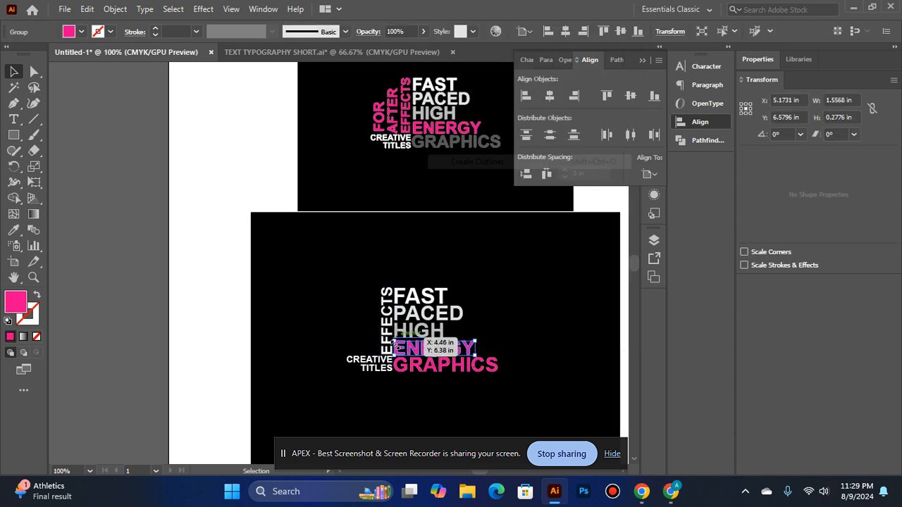
pyautogui.click(387, 345)
pyautogui.click(13, 229)
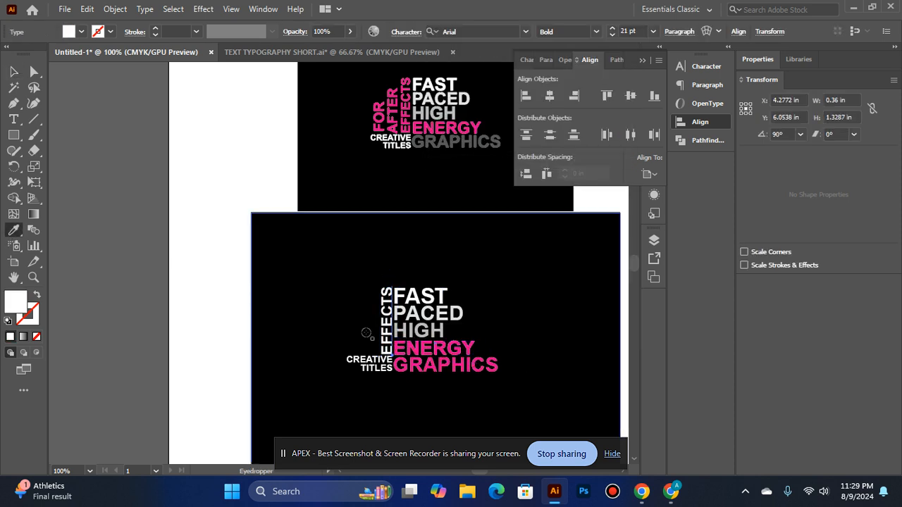
pyautogui.click(415, 347)
pyautogui.click(13, 71)
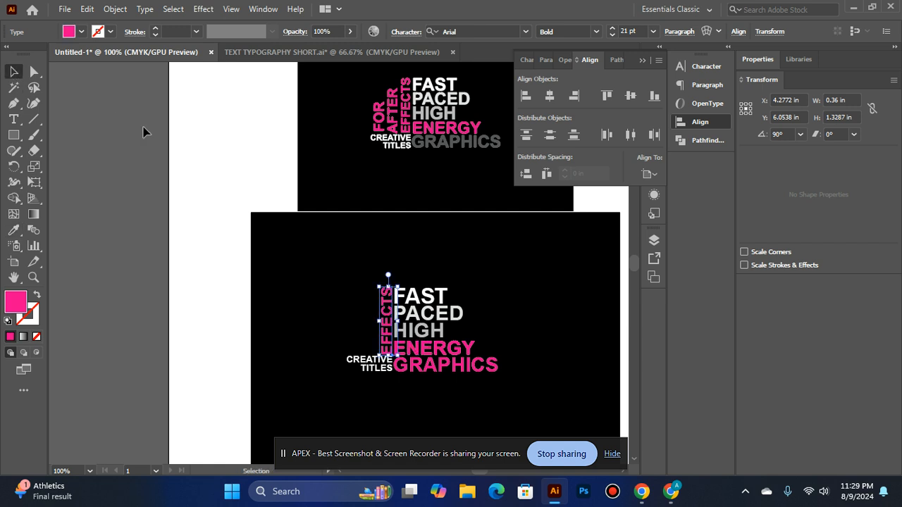
pyautogui.click(226, 166)
pyautogui.click(387, 344)
pyautogui.click(227, 293)
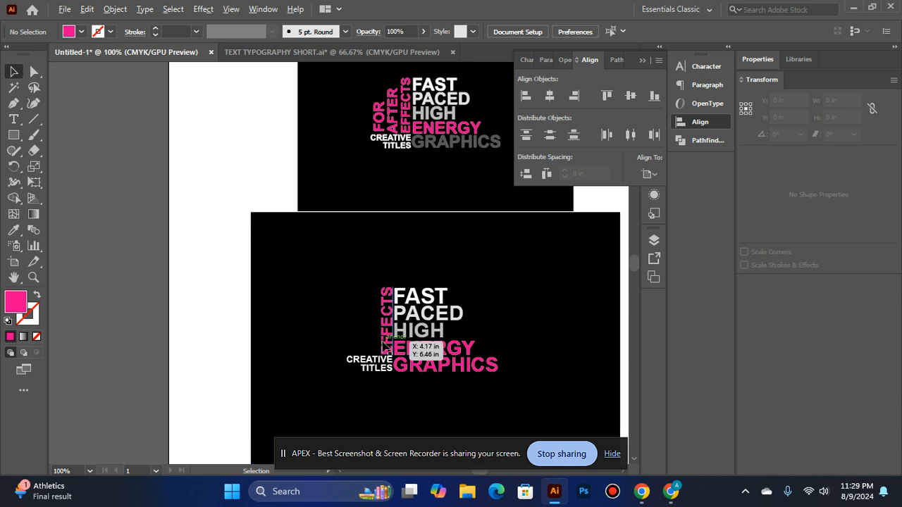
# Duplicate the pink EFFECTS text just to its left and change the copy's wording to AFTER
pyautogui.moveTo(384, 340); pyautogui.dragTo(367, 340)
pyautogui.click(7, 122)
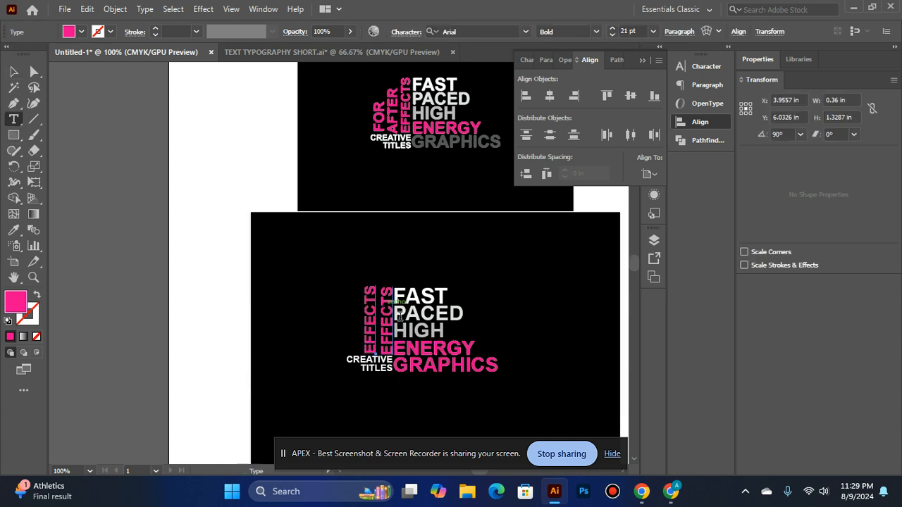
pyautogui.click(370, 288)
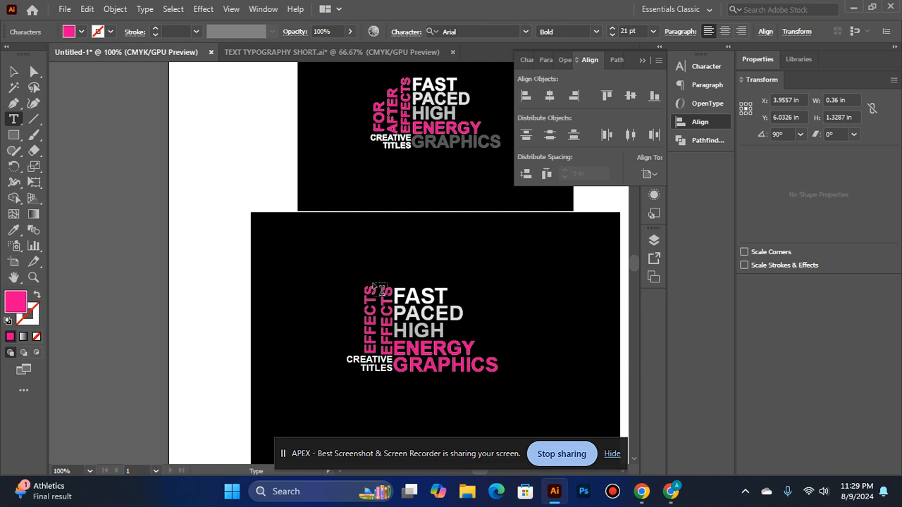
pyautogui.click(381, 289)
pyautogui.click(371, 283)
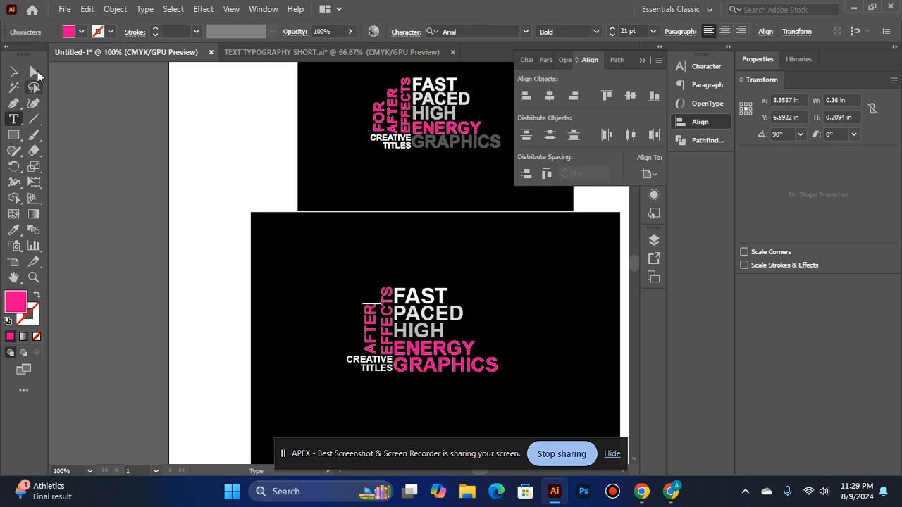
pyautogui.click(16, 71)
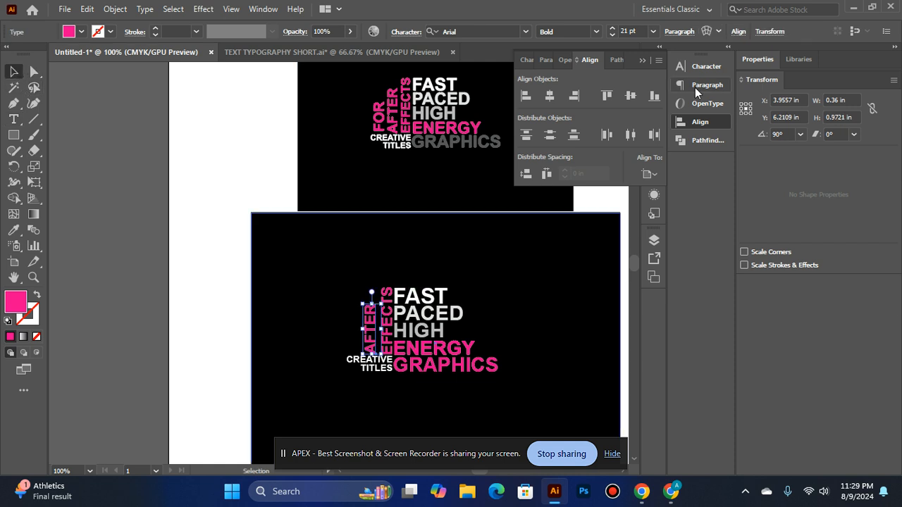
# Enlarge the rotated AFTER text to 22 pt and nudge it right, close against EFFECTS
pyautogui.click(611, 29)
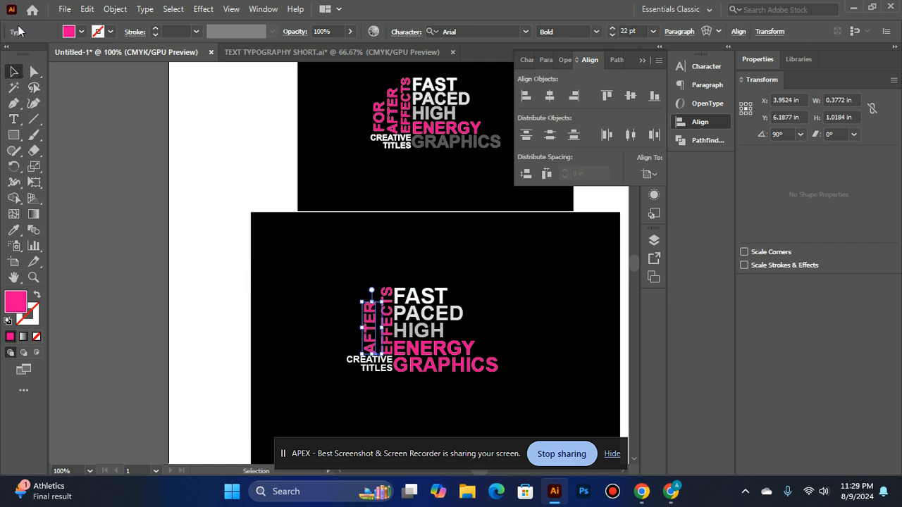
pyautogui.moveTo(386, 345); pyautogui.dragTo(388, 345)
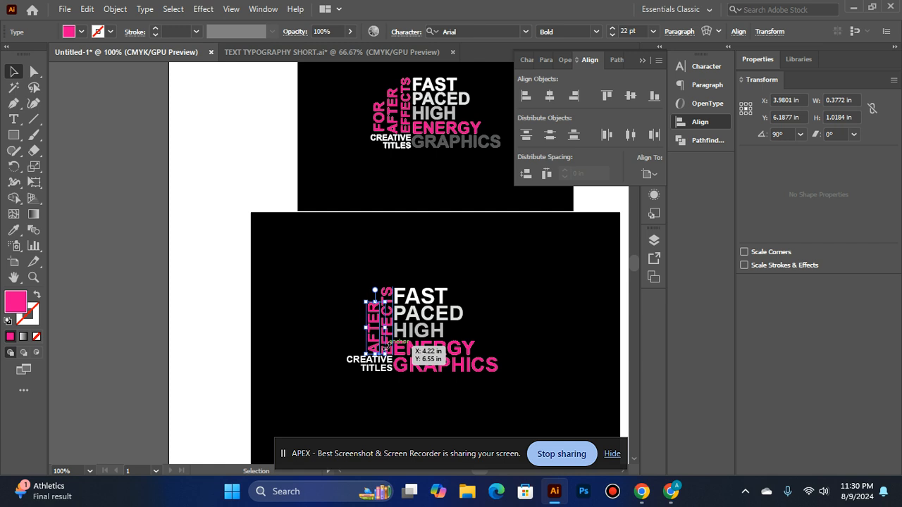
pyautogui.click(193, 292)
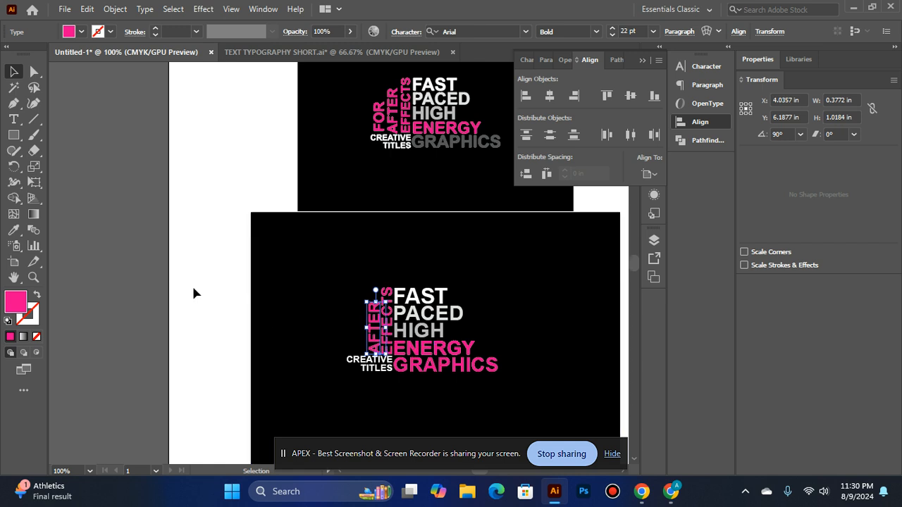
pyautogui.click(377, 352)
pyautogui.moveTo(379, 355); pyautogui.dragTo(378, 356)
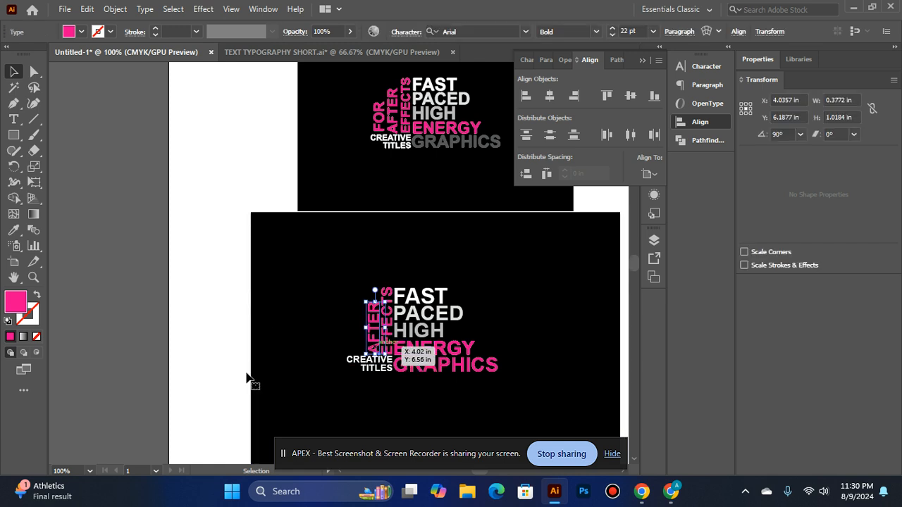
pyautogui.click(136, 306)
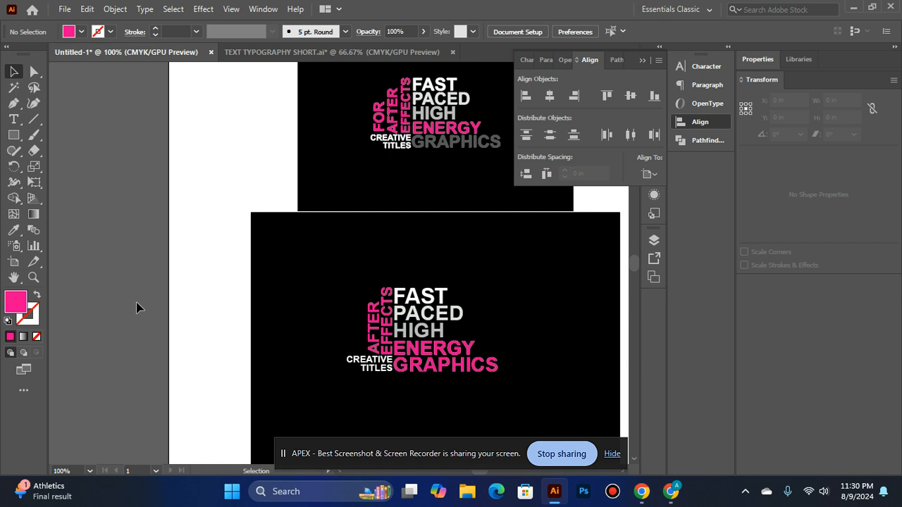
# Set the rotated AFTER text to 21 pt and nudge it slightly up above CREATIVE
pyautogui.click(371, 333)
pyautogui.click(77, 221)
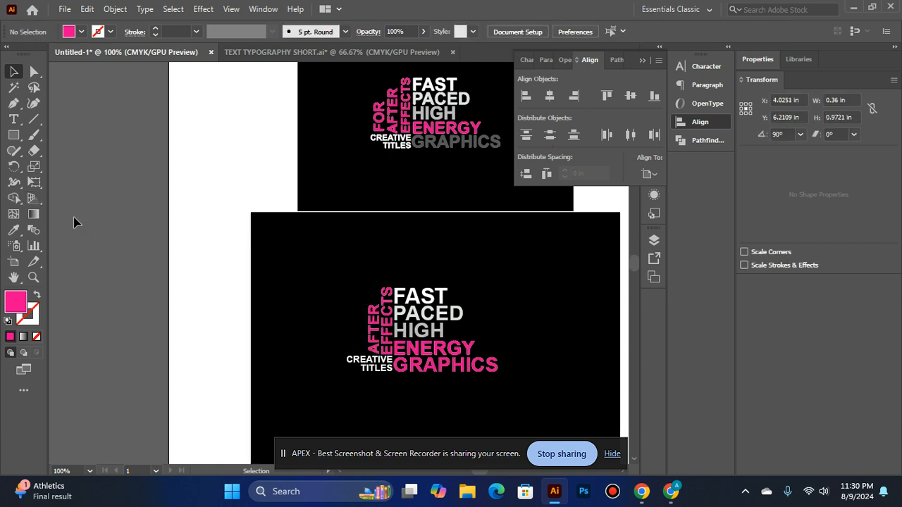
pyautogui.click(374, 339)
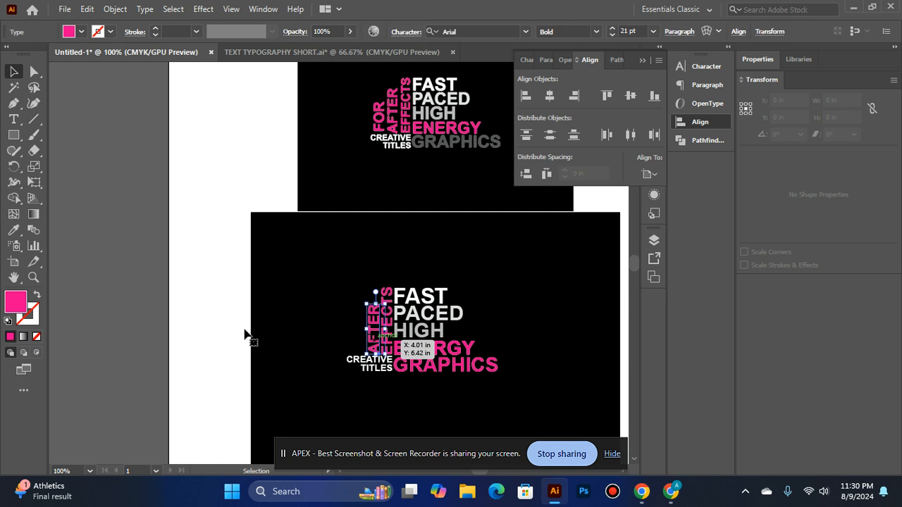
pyautogui.click(162, 296)
pyautogui.click(369, 337)
pyautogui.click(159, 311)
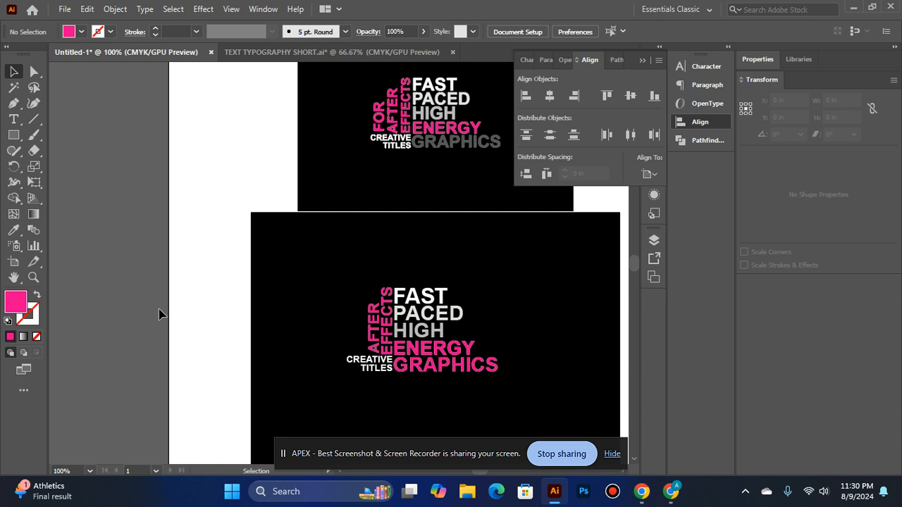
# Duplicate the rotated AFTER text just to its left and change the copy's wording to FOR
pyautogui.moveTo(367, 329); pyautogui.dragTo(357, 324)
pyautogui.click(127, 223)
pyautogui.moveTo(374, 343); pyautogui.dragTo(357, 347)
pyautogui.click(14, 120)
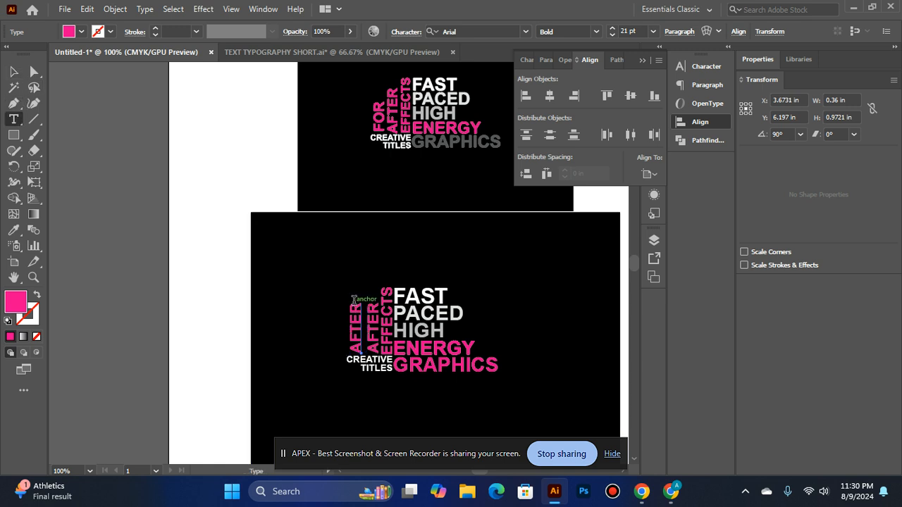
pyautogui.click(353, 300)
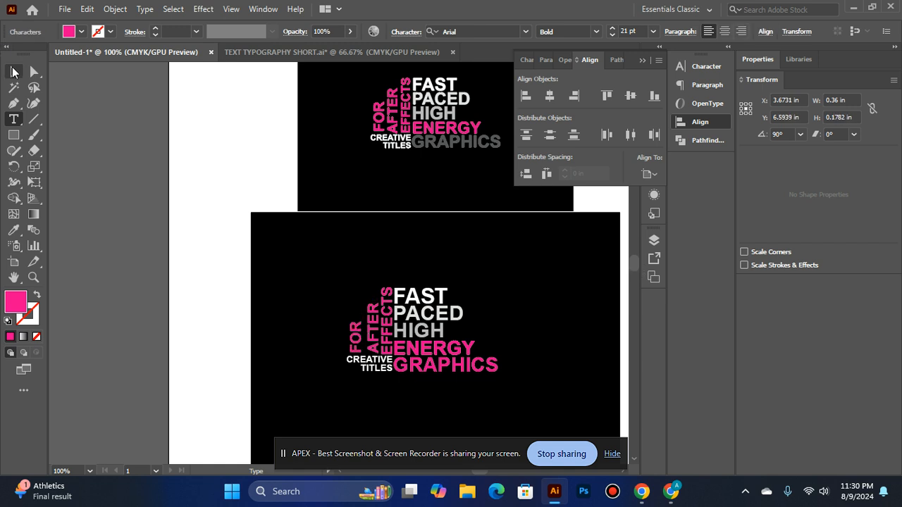
pyautogui.click(14, 71)
# Nudge the rotated FOR text right against AFTER and enlarge it to 24 pt
pyautogui.click(358, 318)
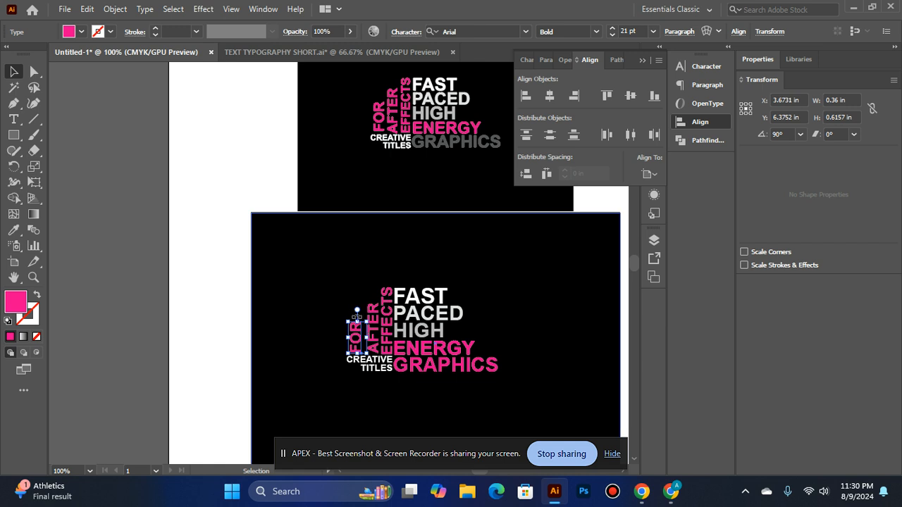
pyautogui.click(208, 275)
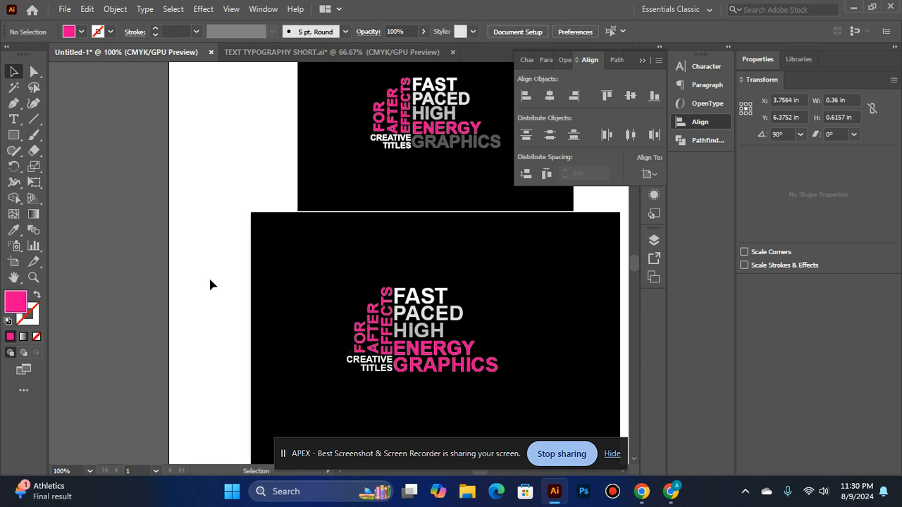
pyautogui.click(357, 345)
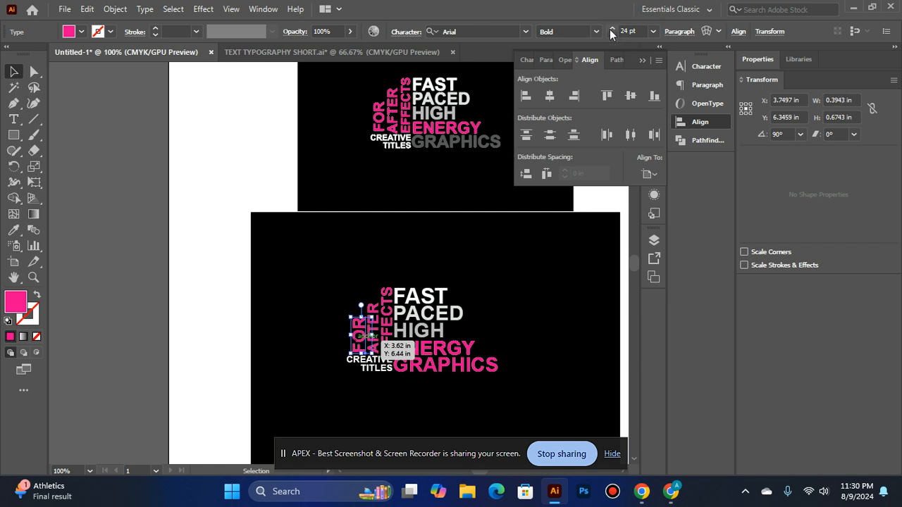
# Enlarge the rotated FOR text to 27 pt and nudge it slightly left, away from AFTER
pyautogui.click(173, 234)
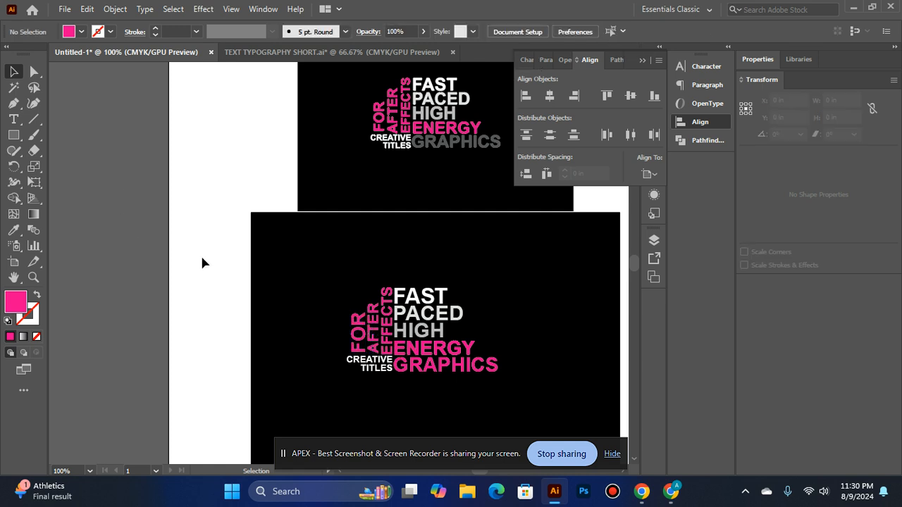
pyautogui.click(361, 348)
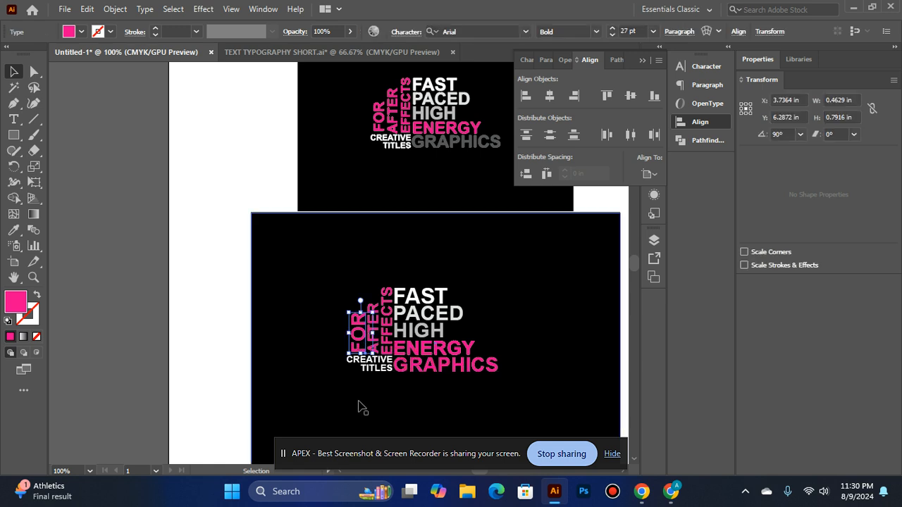
pyautogui.click(178, 312)
# Enlarge the rotated AFTER and EFFECTS texts to 22 pt each
pyautogui.click(374, 330)
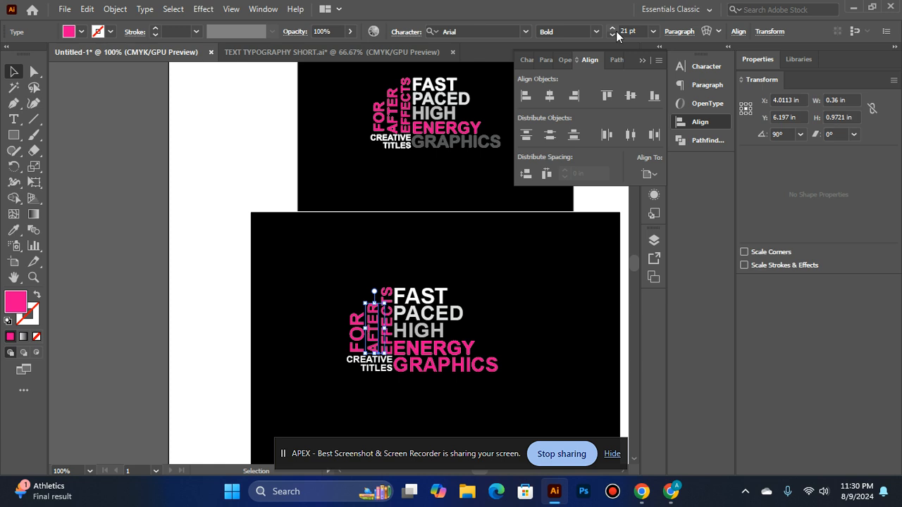
pyautogui.click(217, 250)
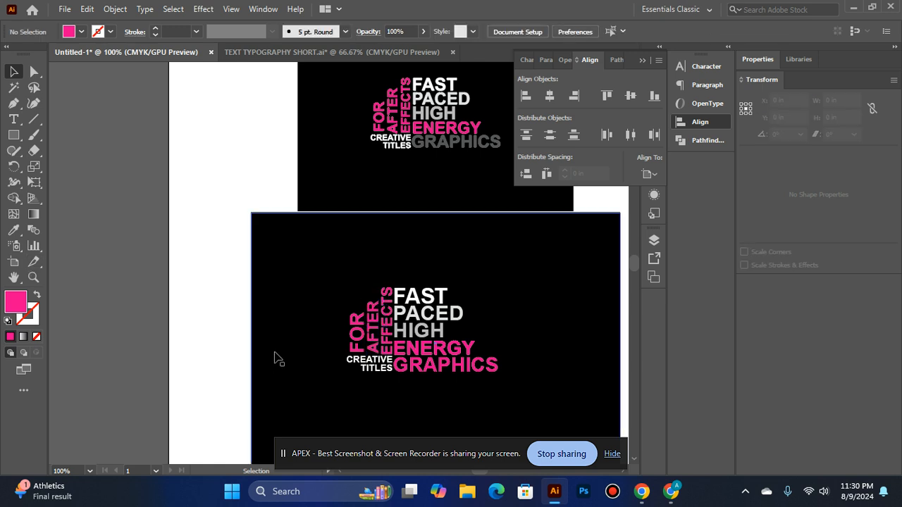
pyautogui.click(384, 317)
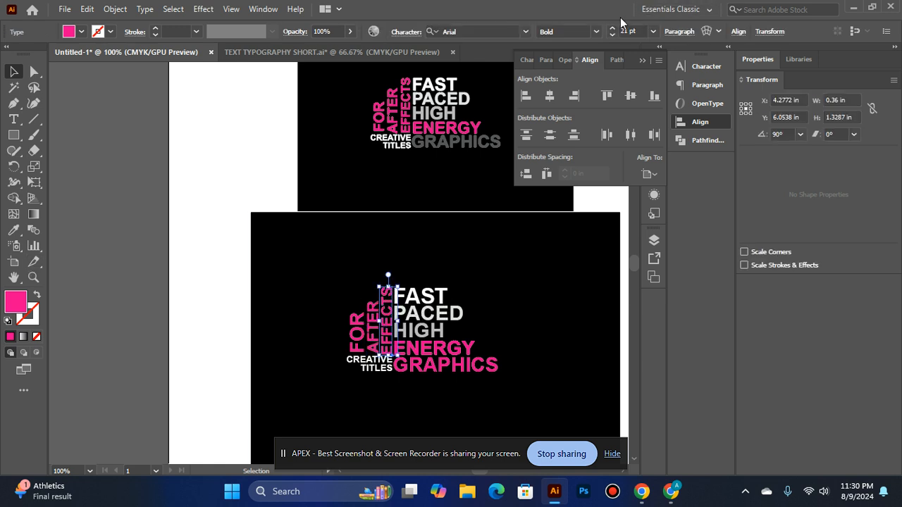
pyautogui.click(610, 28)
pyautogui.click(125, 251)
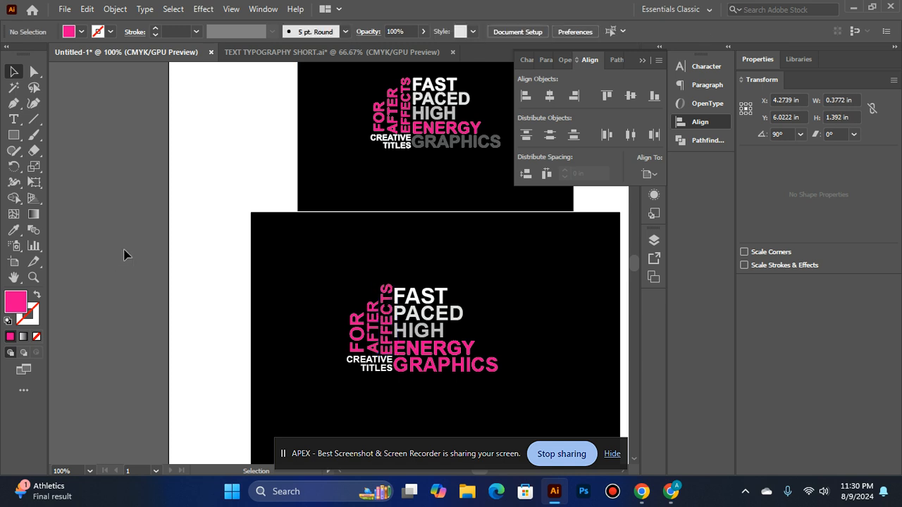
# Nudge the rotated FOR, AFTER and EFFECTS texts slightly left and reduce FOR to 25 pt
pyautogui.click(356, 331)
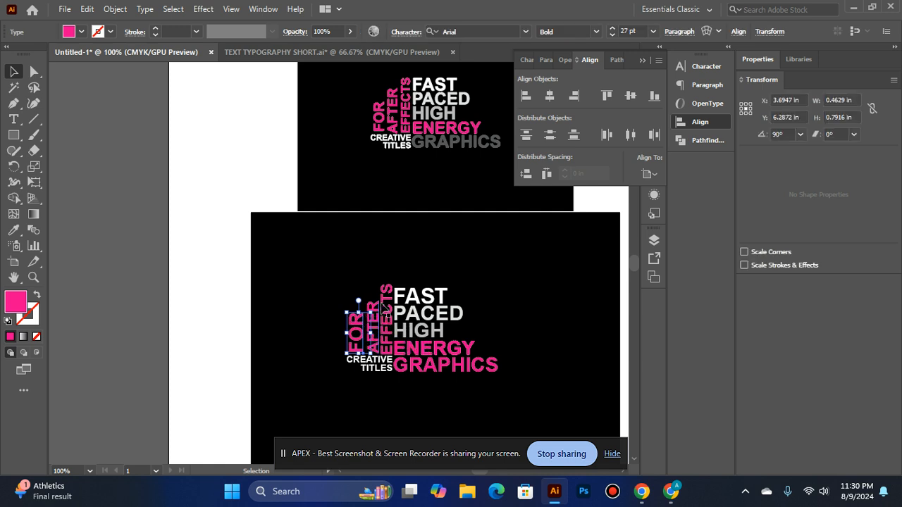
pyautogui.click(373, 321)
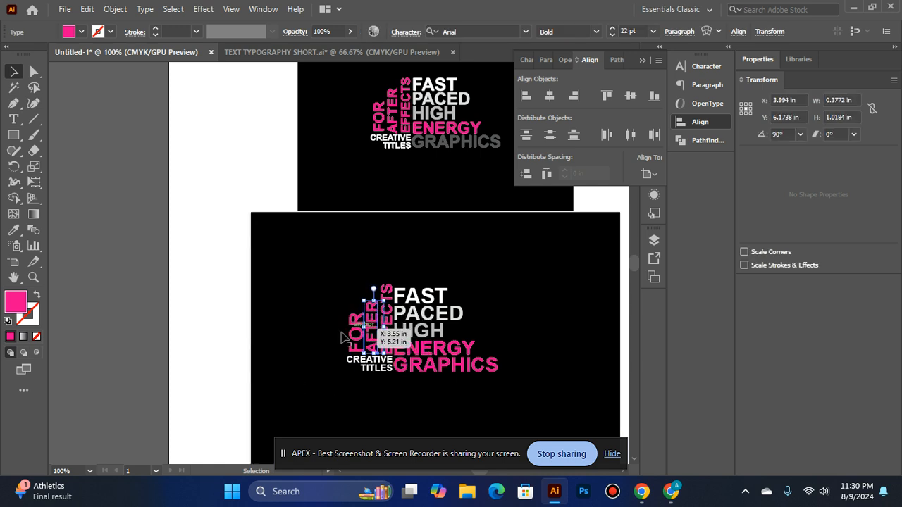
pyautogui.click(73, 300)
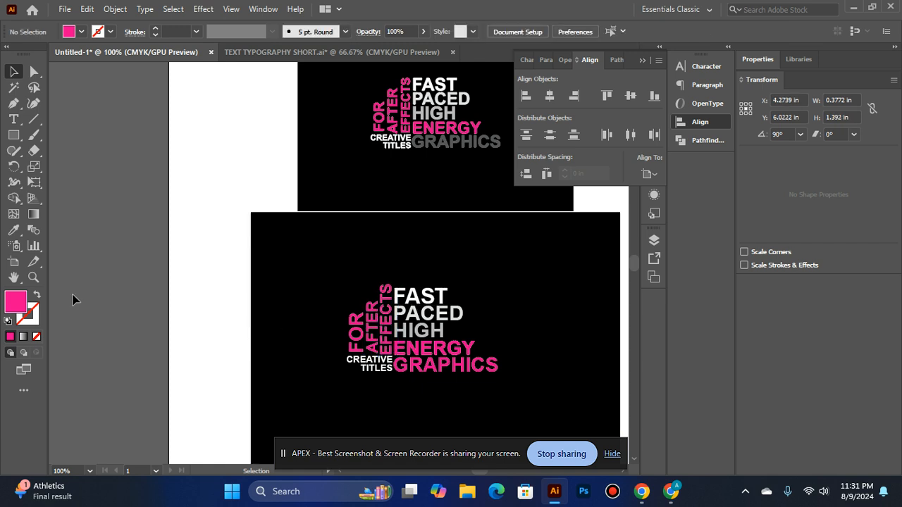
pyautogui.click(356, 331)
pyautogui.click(611, 35)
pyautogui.click(612, 35)
pyautogui.click(211, 268)
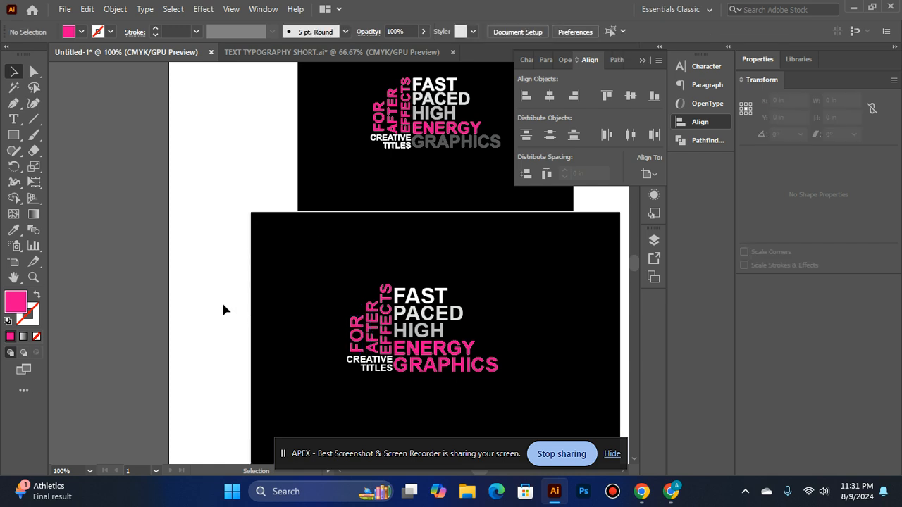
# Convert the FAST, HIGH and PACED texts on the large black rectangle to outlines
pyautogui.scroll(-1, 224, 305)
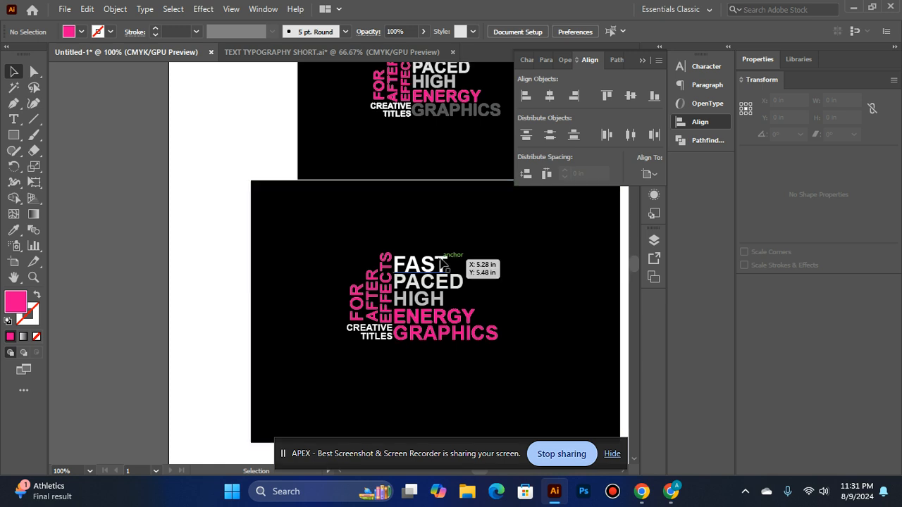
pyautogui.click(441, 263)
pyautogui.rightClick(440, 261)
pyautogui.click(505, 289)
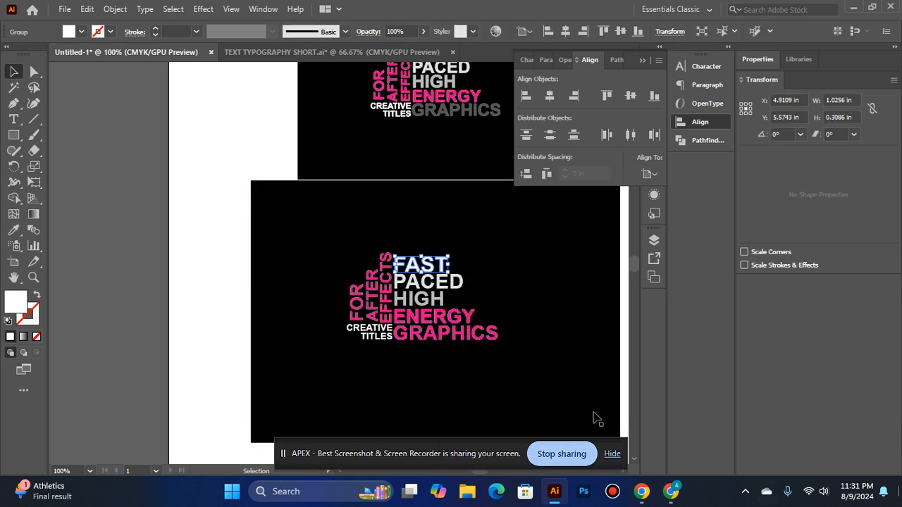
pyautogui.click(431, 298)
pyautogui.rightClick(427, 297)
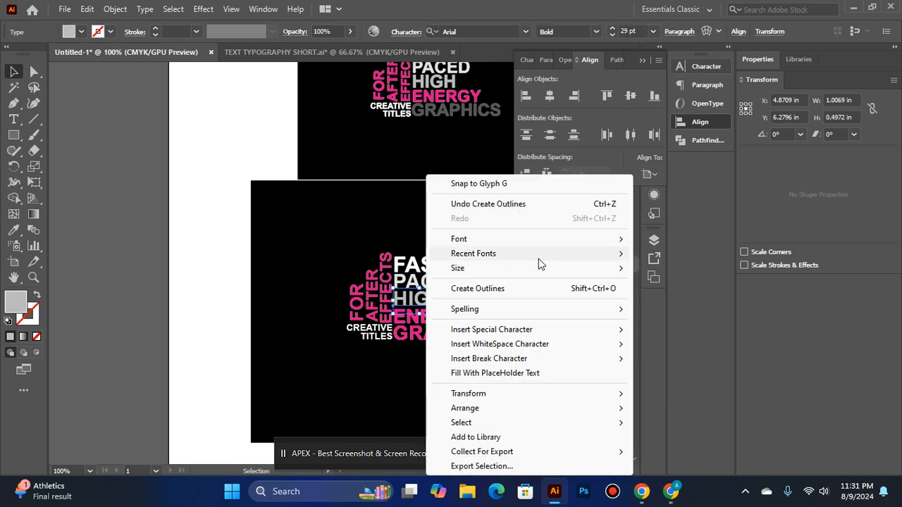
pyautogui.click(499, 288)
pyautogui.click(417, 282)
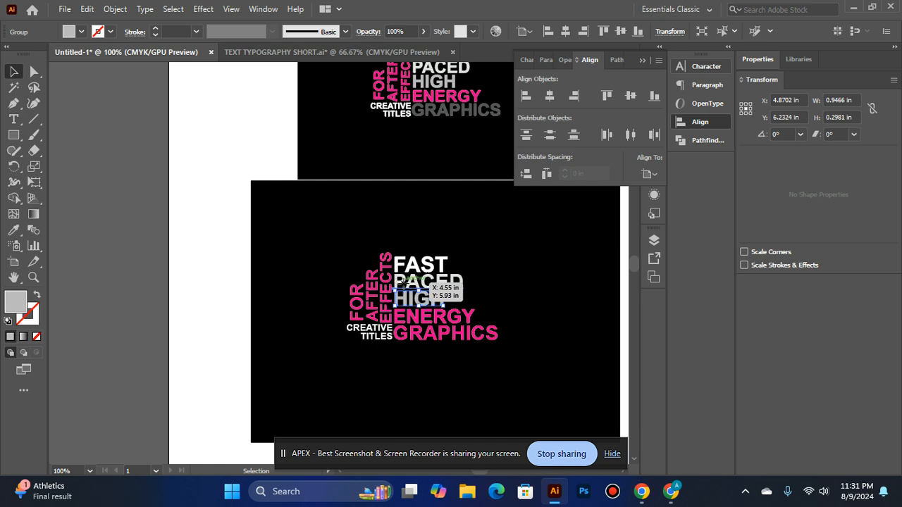
pyautogui.rightClick(401, 282)
pyautogui.click(535, 293)
# Convert the pink ENERGY and GRAPHICS texts on the large black rectangle to outlines
pyautogui.rightClick(457, 320)
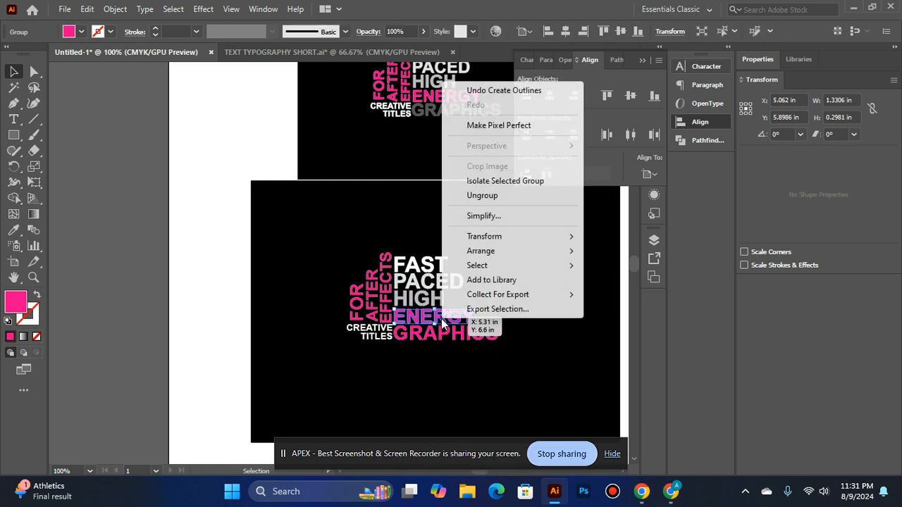
pyautogui.click(422, 302)
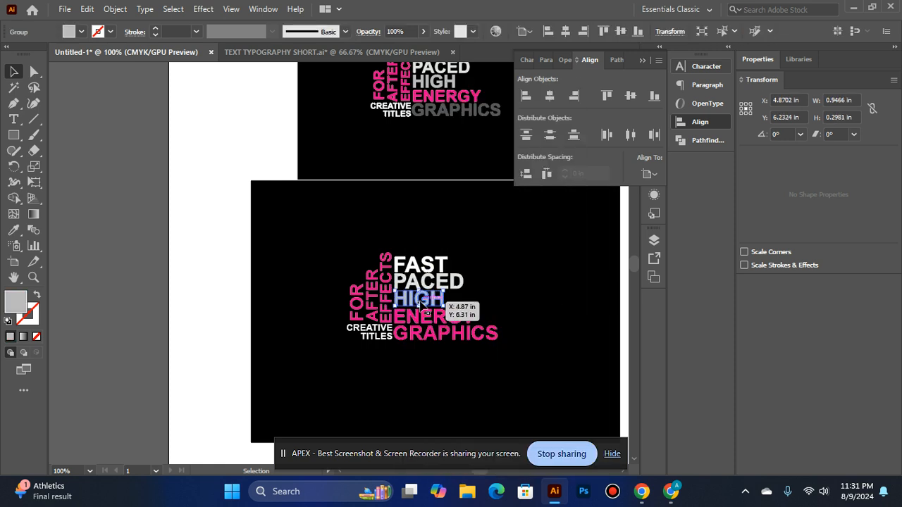
pyautogui.rightClick(423, 303)
pyautogui.click(430, 328)
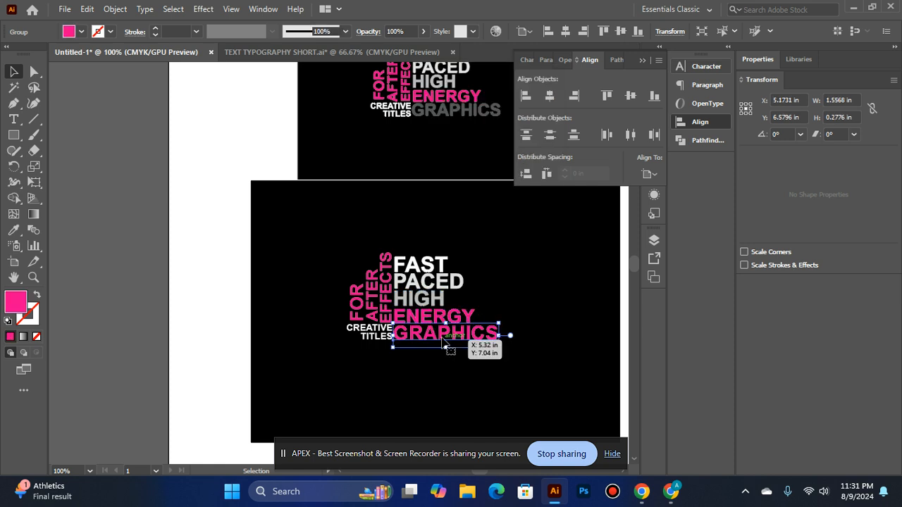
pyautogui.rightClick(444, 336)
pyautogui.click(522, 152)
# Convert the small white CREATIVE and TITLES texts to outlines
pyautogui.click(370, 331)
pyautogui.rightClick(379, 332)
pyautogui.click(459, 140)
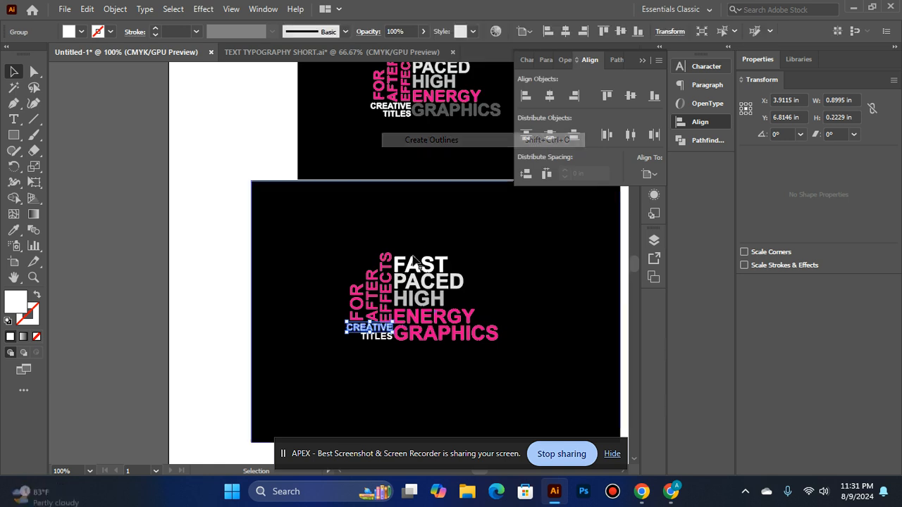
pyautogui.click(379, 337)
pyautogui.rightClick(383, 336)
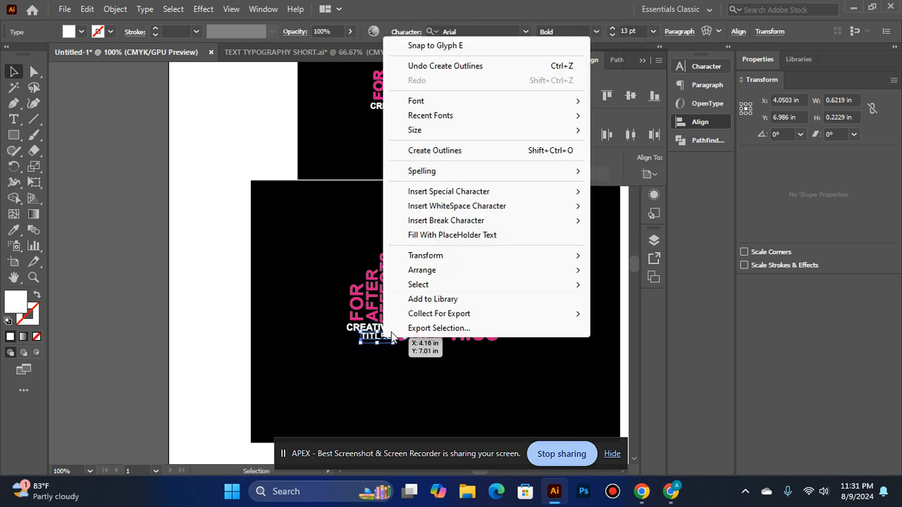
pyautogui.click(493, 151)
# Try to convert the rotated FOR and AFTER texts to outlines
pyautogui.click(356, 303)
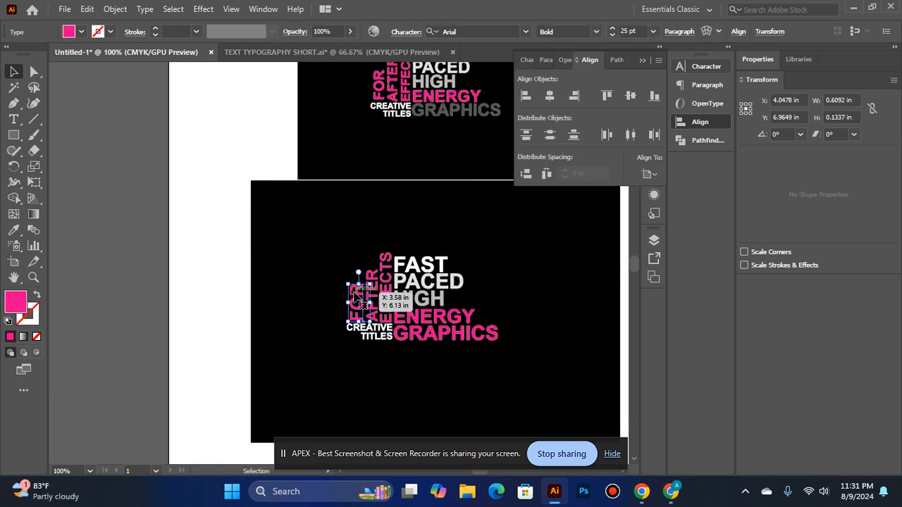
pyautogui.rightClick(354, 303)
pyautogui.click(405, 288)
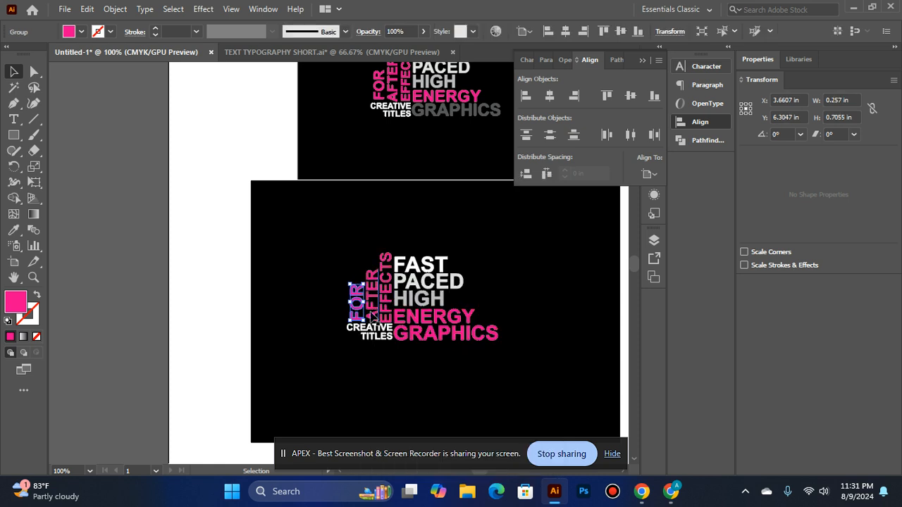
pyautogui.click(374, 314)
pyautogui.rightClick(372, 316)
pyautogui.click(471, 125)
pyautogui.click(400, 233)
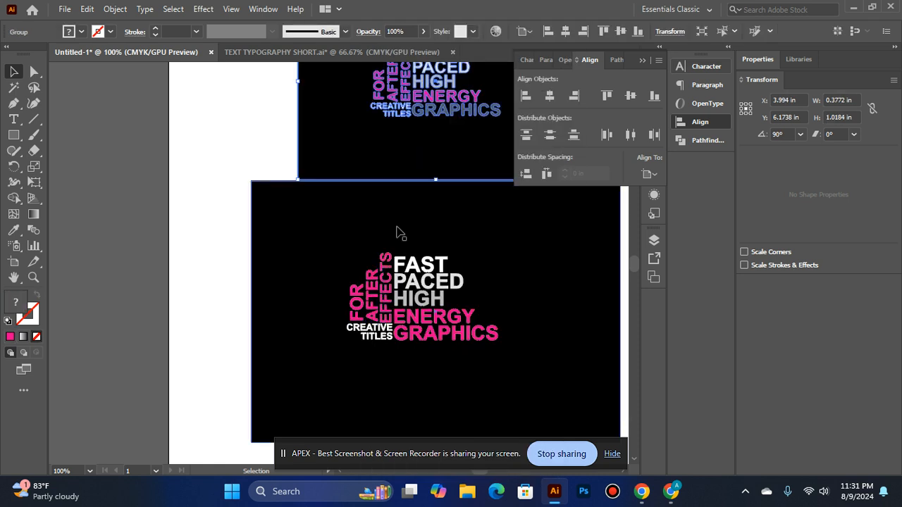
pyautogui.click(387, 258)
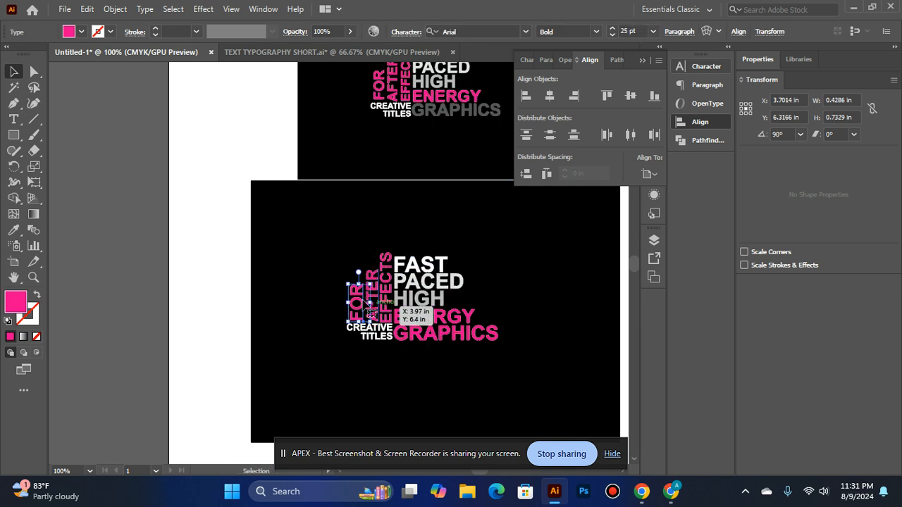
# Convert the rotated FOR, EFFECTS and AFTER texts to outlines, one word at a time
pyautogui.rightClick(357, 305)
pyautogui.click(407, 114)
pyautogui.rightClick(384, 296)
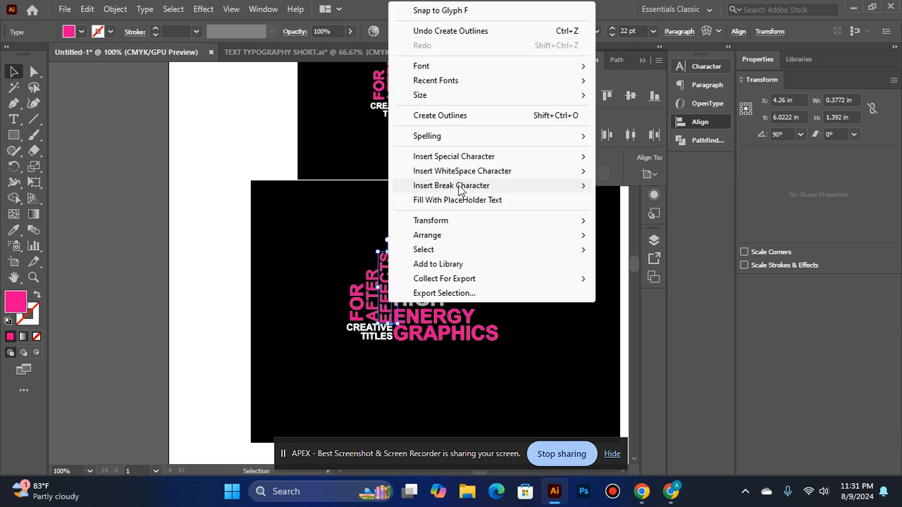
pyautogui.click(482, 117)
pyautogui.rightClick(375, 315)
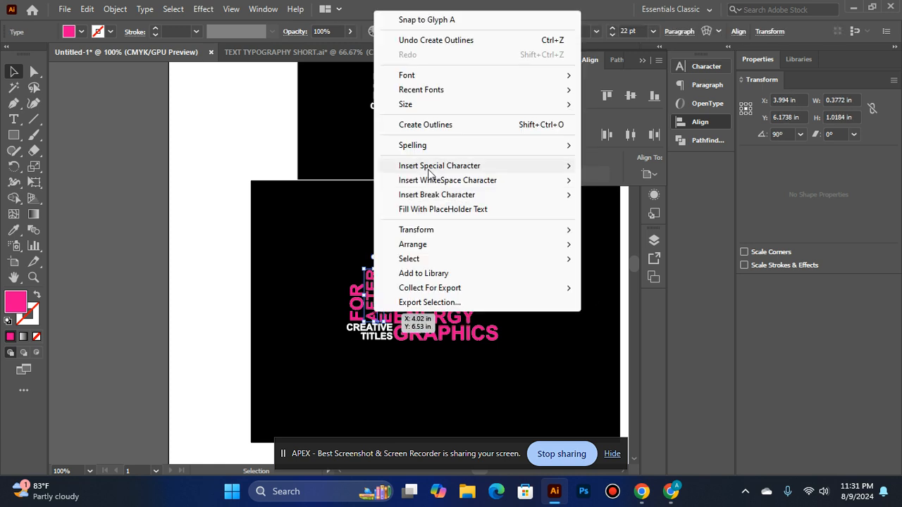
pyautogui.click(479, 123)
pyautogui.click(217, 265)
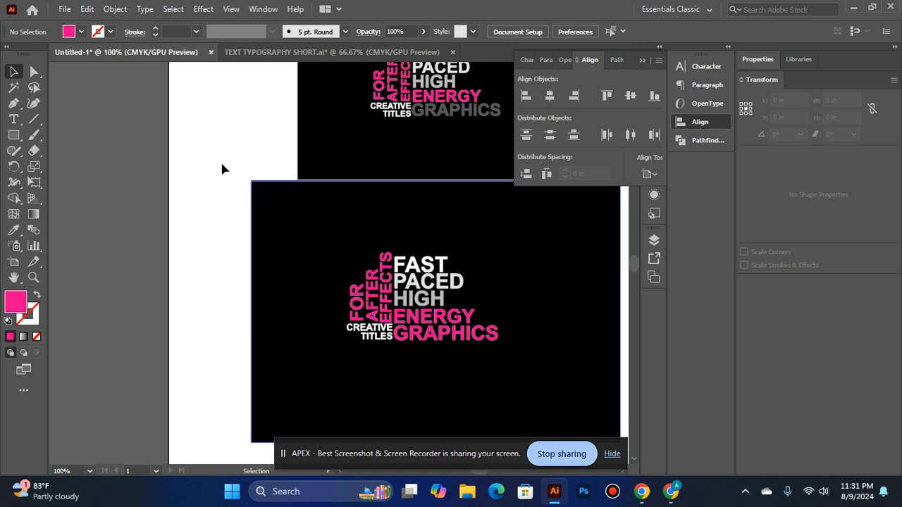
# Group the outlined words FAST, PACED, HIGH, ENERGY and GRAPHICS into one object
pyautogui.scroll(-1, 604, 298)
pyautogui.click(436, 250)
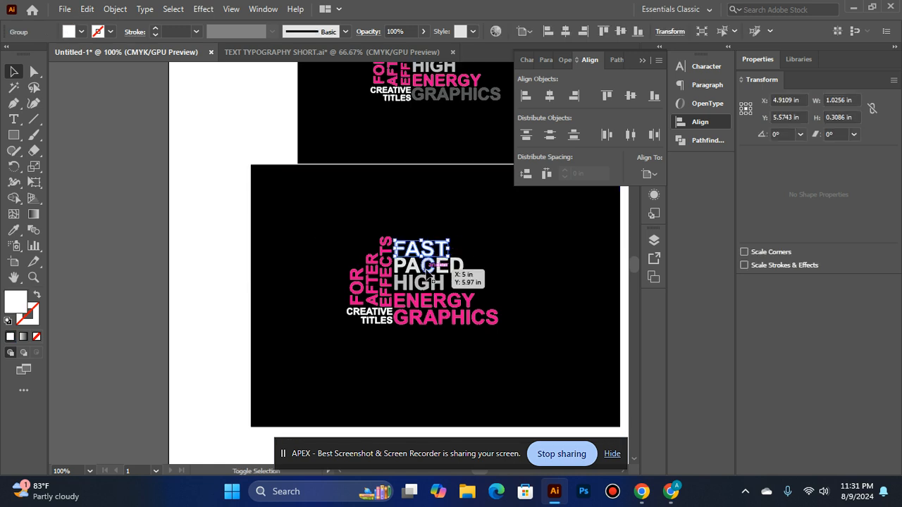
pyautogui.keyDown('shift'); pyautogui.click(429, 267); pyautogui.keyUp('shift')
pyautogui.keyDown('shift'); pyautogui.click(428, 284); pyautogui.keyUp('shift')
pyautogui.keyDown('shift'); pyautogui.click(430, 303); pyautogui.keyUp('shift')
pyautogui.keyDown('shift'); pyautogui.click(419, 319); pyautogui.keyUp('shift')
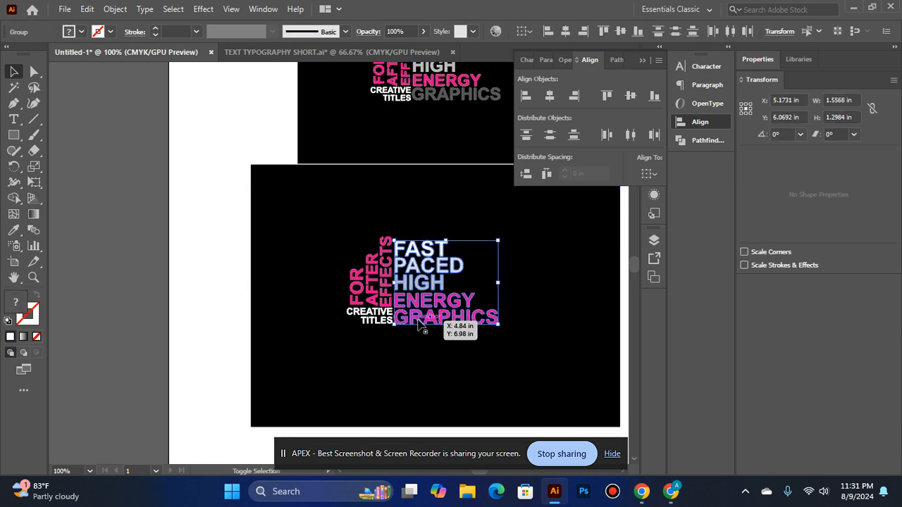
pyautogui.hotkey('ctrl', 'g')
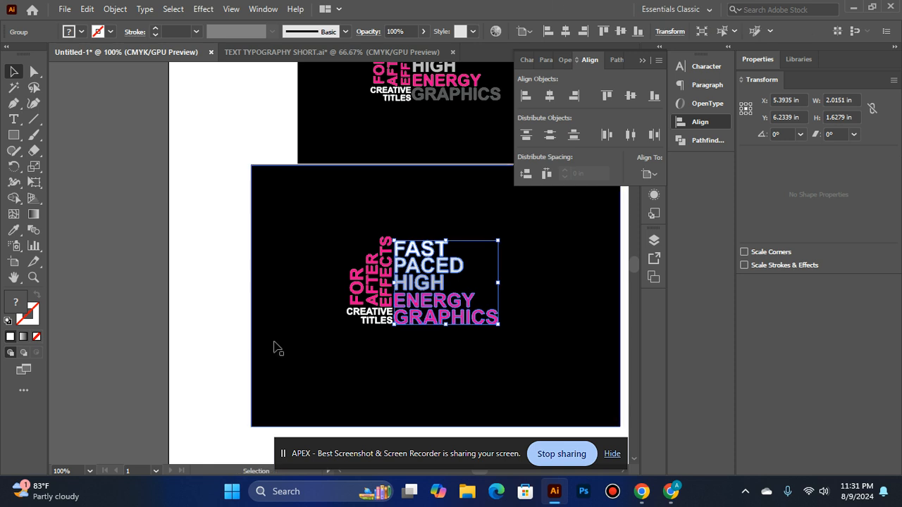
# Group the outlined words FOR, AFTER, EFFECTS, CREATIVE and TITLES into a second object
pyautogui.keyDown('shift'); pyautogui.click(375, 286); pyautogui.keyUp('shift')
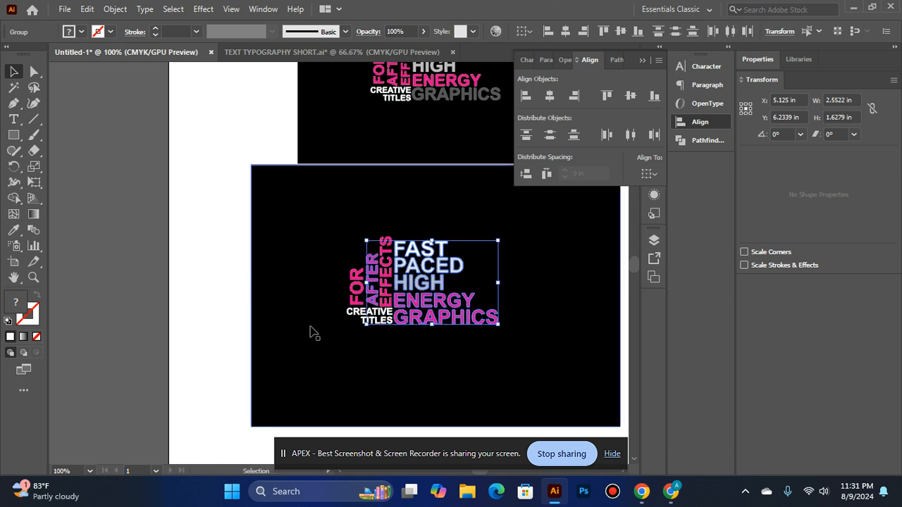
pyautogui.click(61, 305)
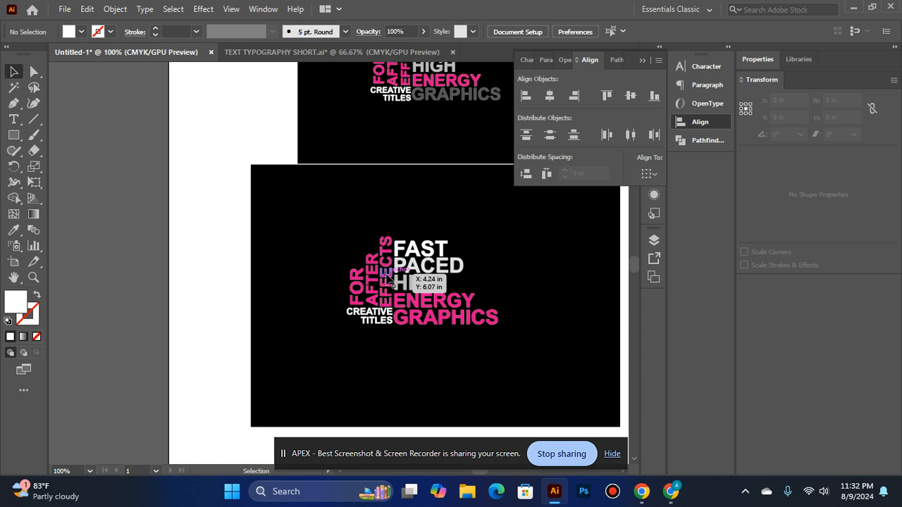
pyautogui.click(371, 293)
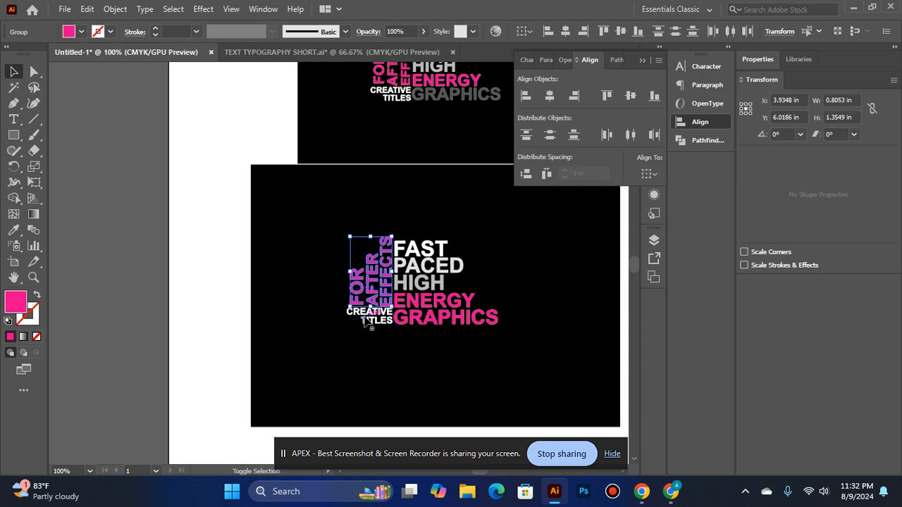
pyautogui.keyDown('shift'); pyautogui.click(369, 312); pyautogui.keyUp('shift')
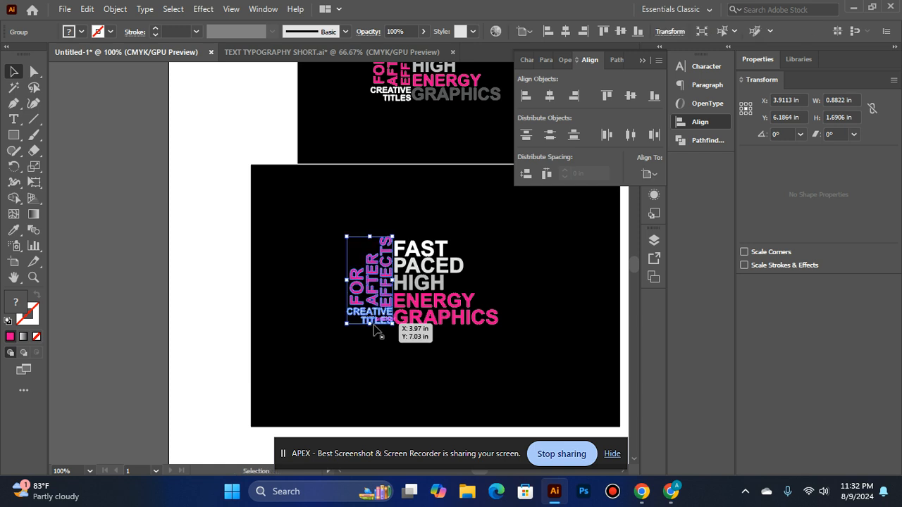
# Align the two word groups to each other by their vertical centers and group them together
pyautogui.keyDown('shift'); pyautogui.click(405, 299); pyautogui.keyUp('shift')
pyautogui.click(631, 99)
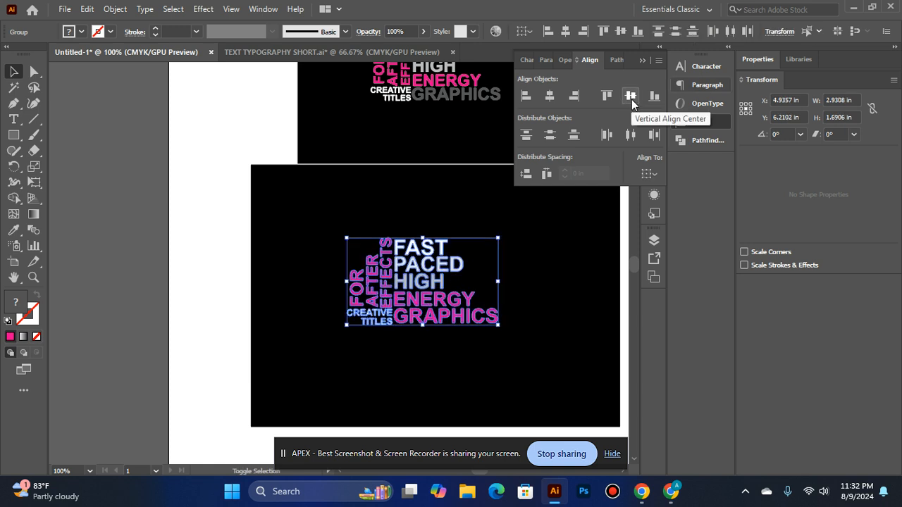
pyautogui.press('a')
pyautogui.press('v')
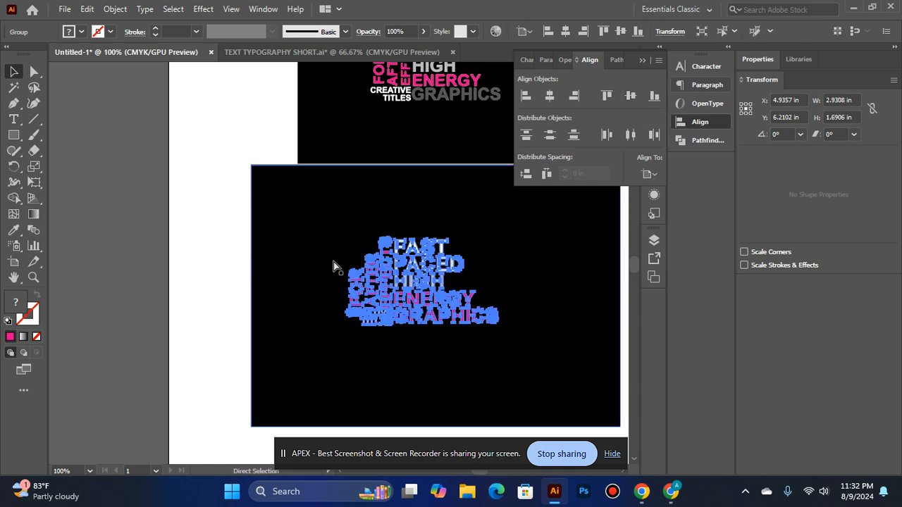
# Center the grouped typography horizontally and vertically on the artboard
pyautogui.hotkey('ctrl', 'alt', '0')
pyautogui.click(548, 97)
pyautogui.click(631, 97)
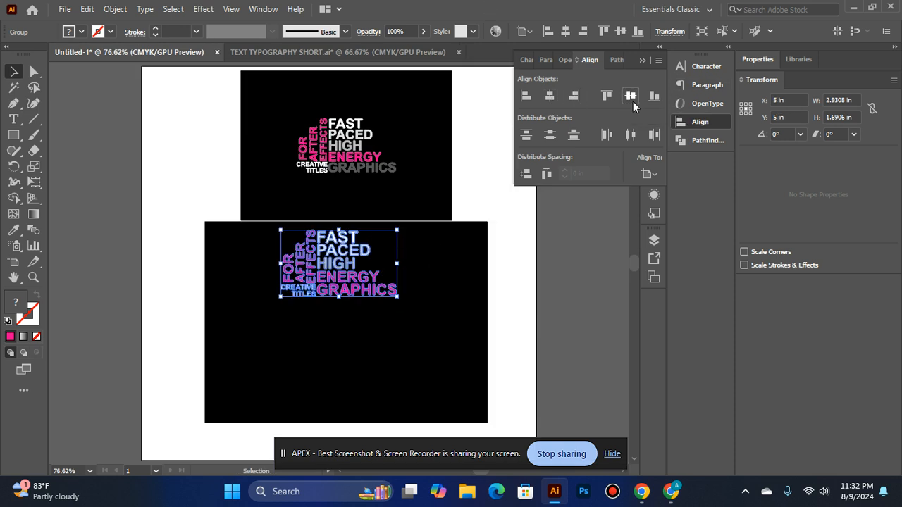
pyautogui.click(585, 314)
# Delete the reference typography design above the large black rectangle
pyautogui.click(301, 135)
pyautogui.press('Delete')
pyautogui.scroll(-4, 291, 236)
pyautogui.scroll(3, 292, 235)
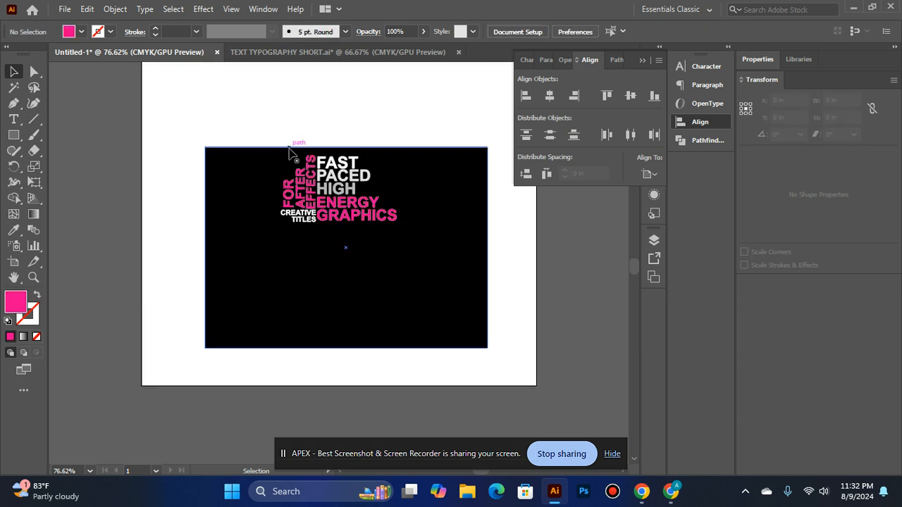
# Align the grouped typography and the large black rectangle to each other by their horizontal and vertical centers
pyautogui.click(355, 188)
pyautogui.keyDown('shift'); pyautogui.click(375, 265); pyautogui.keyUp('shift')
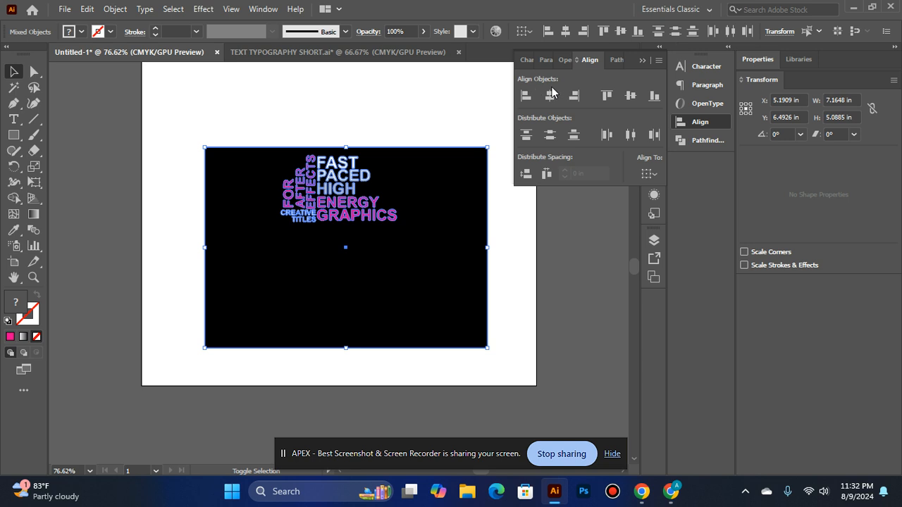
pyautogui.click(550, 95)
pyautogui.click(629, 96)
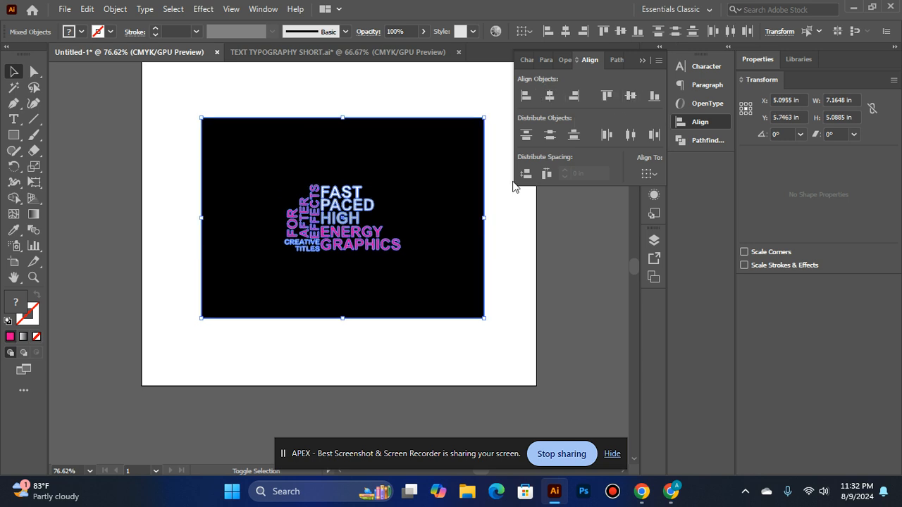
# Try scaling the typography and rectangle to about 10.28 by 7.30 in and nudging the rectangle upward, and undo these changes
pyautogui.scroll(2, 496, 222)
pyautogui.moveTo(483, 191); pyautogui.dragTo(546, 118)
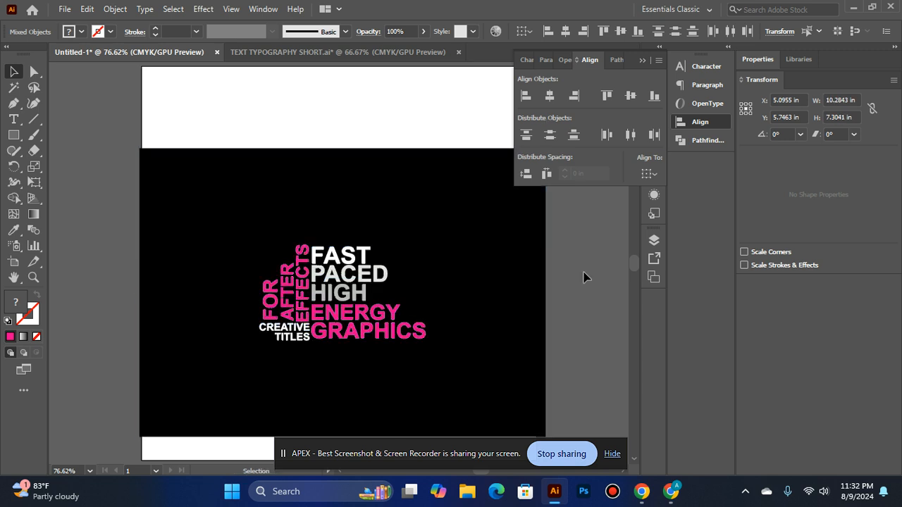
pyautogui.click(583, 276)
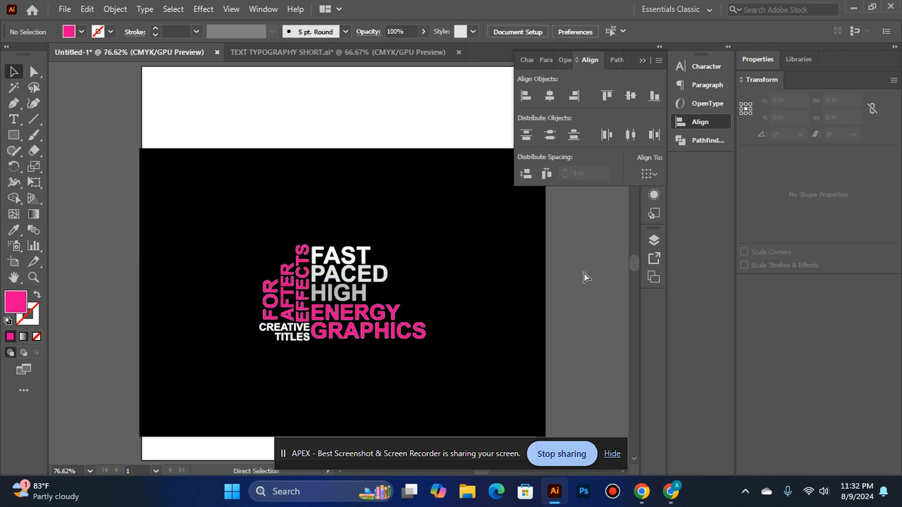
pyautogui.click(503, 279)
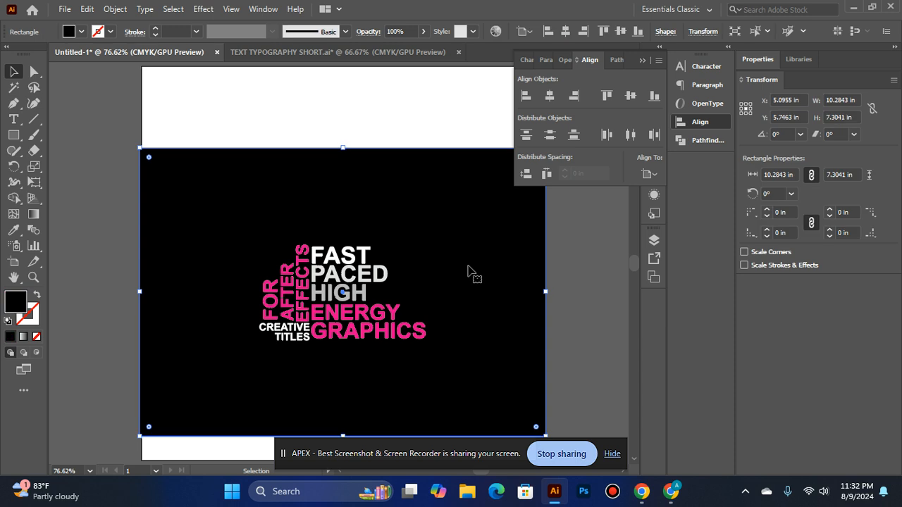
pyautogui.press('Up')
pyautogui.press('Up')
pyautogui.press('Up')
pyautogui.press('Up')
pyautogui.press('Up')
pyautogui.press('Up')
pyautogui.press('Up')
pyautogui.press('Up')
pyautogui.hotkey('ctrl', 'z')
pyautogui.hotkey('ctrl', 'z')
pyautogui.hotkey('ctrl', 'z')
pyautogui.hotkey('ctrl', 'z')
pyautogui.hotkey('ctrl', 'z')
pyautogui.hotkey('ctrl', 'z')
pyautogui.hotkey('ctrl', 'z')
pyautogui.hotkey('ctrl', 'z')
pyautogui.hotkey('ctrl', 'z')
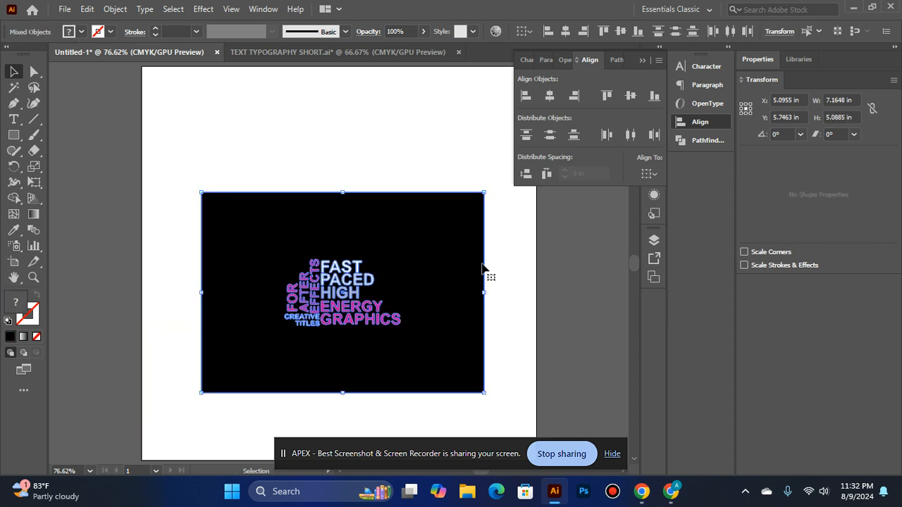
# Scale the typography and black rectangle together from their center to about 10.18 by 7.23 in, group them and deselect
pyautogui.moveTo(486, 190); pyautogui.dragTo(542, 119)
pyautogui.rightClick(371, 261)
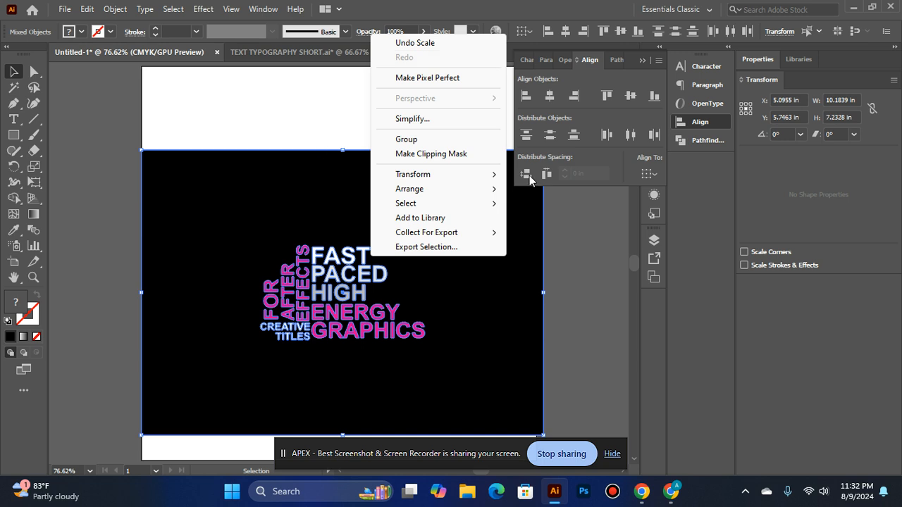
pyautogui.click(459, 139)
pyautogui.click(310, 127)
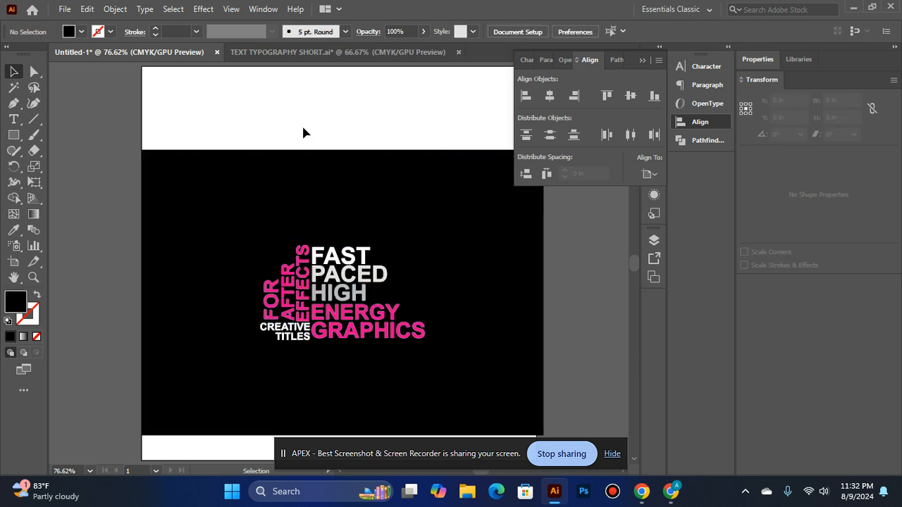